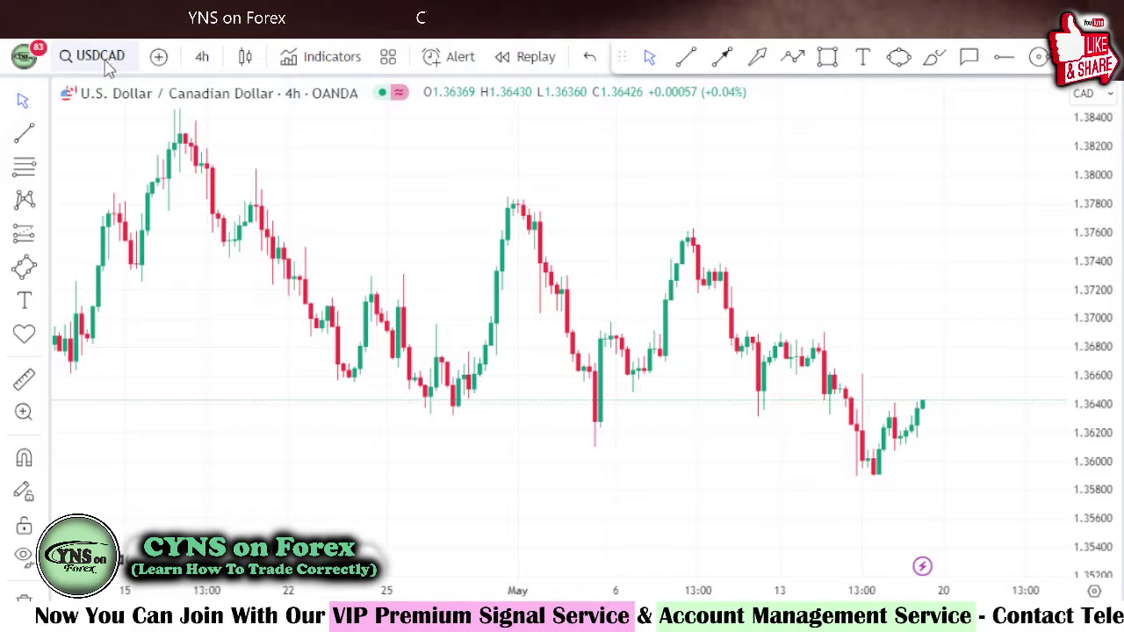
# Keep the 4-hour timeframe and draw trend lines along the falling highs and falling lows
pyautogui.click(213, 63)
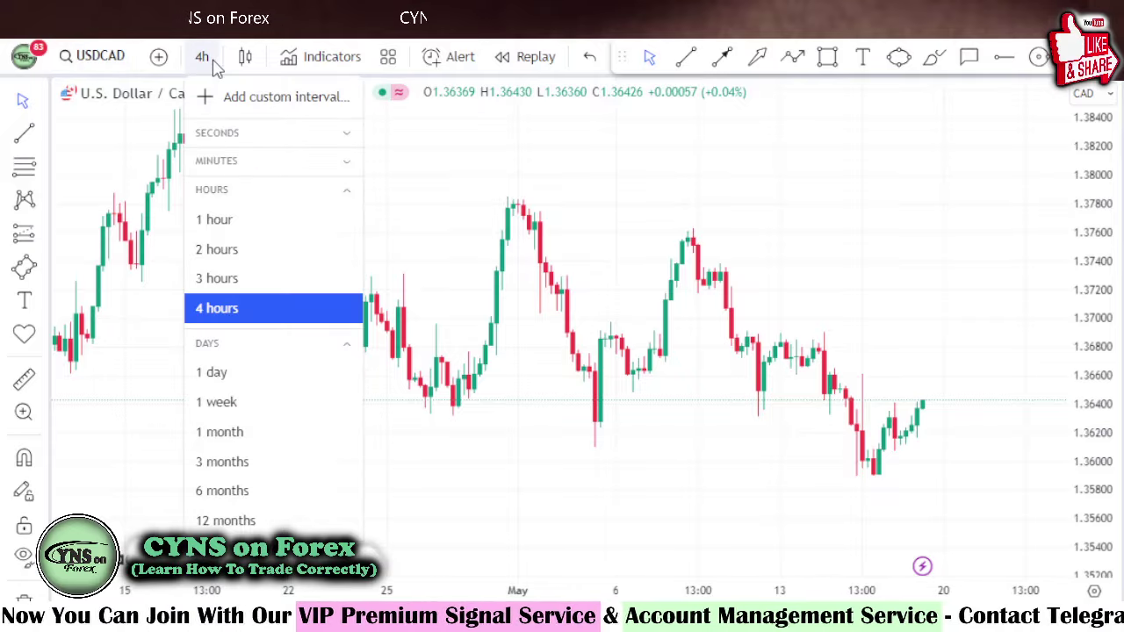
pyautogui.click(246, 318)
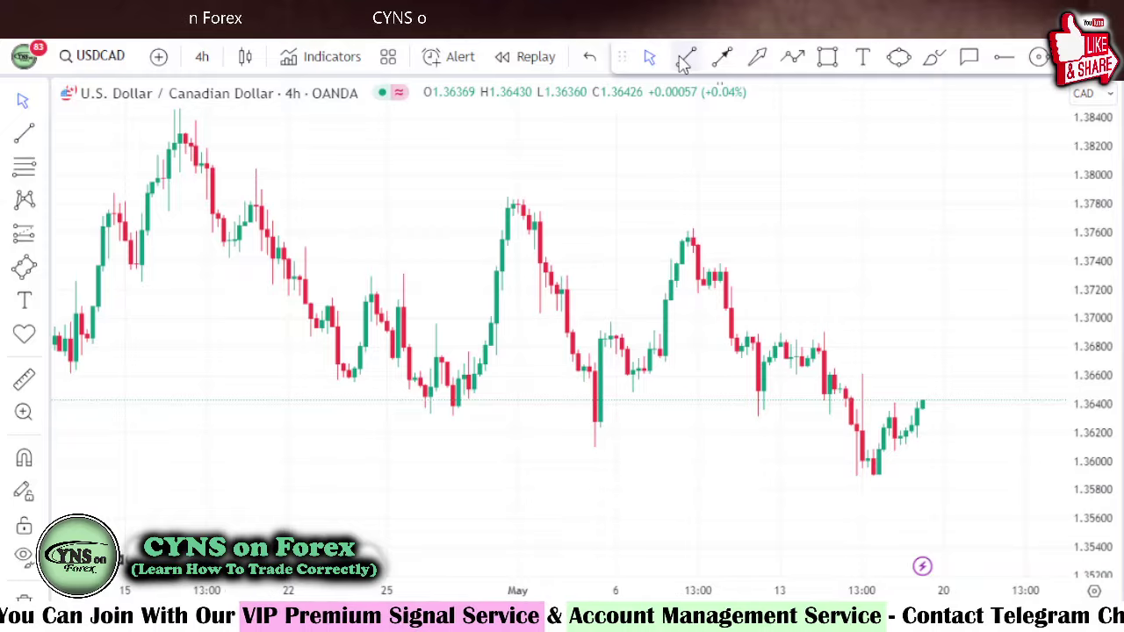
pyautogui.click(120, 119)
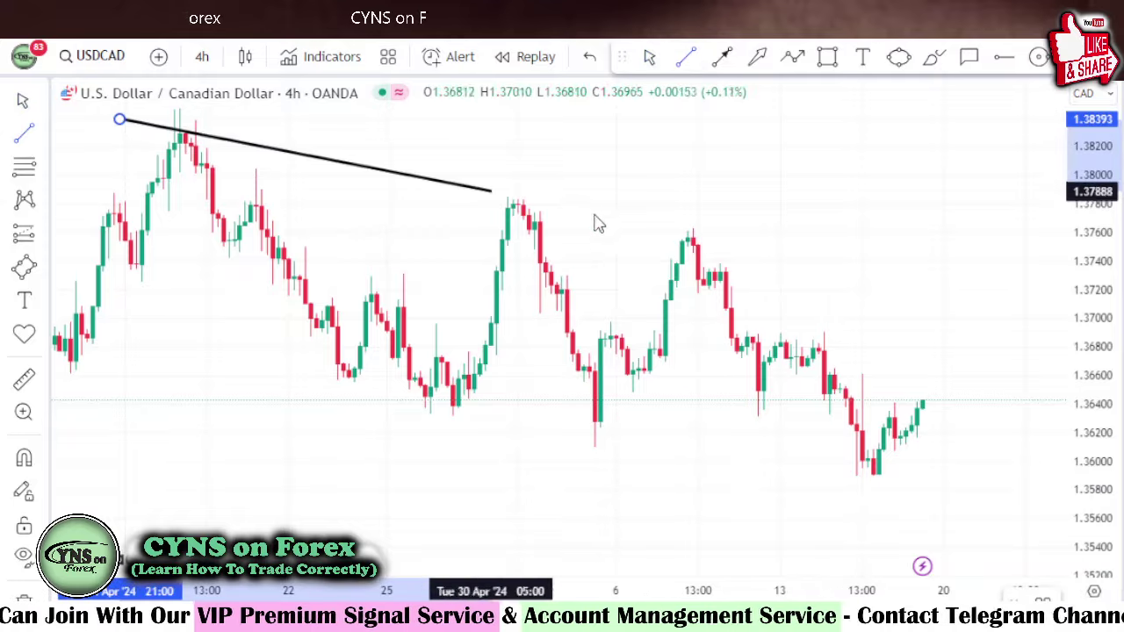
pyautogui.click(1009, 303)
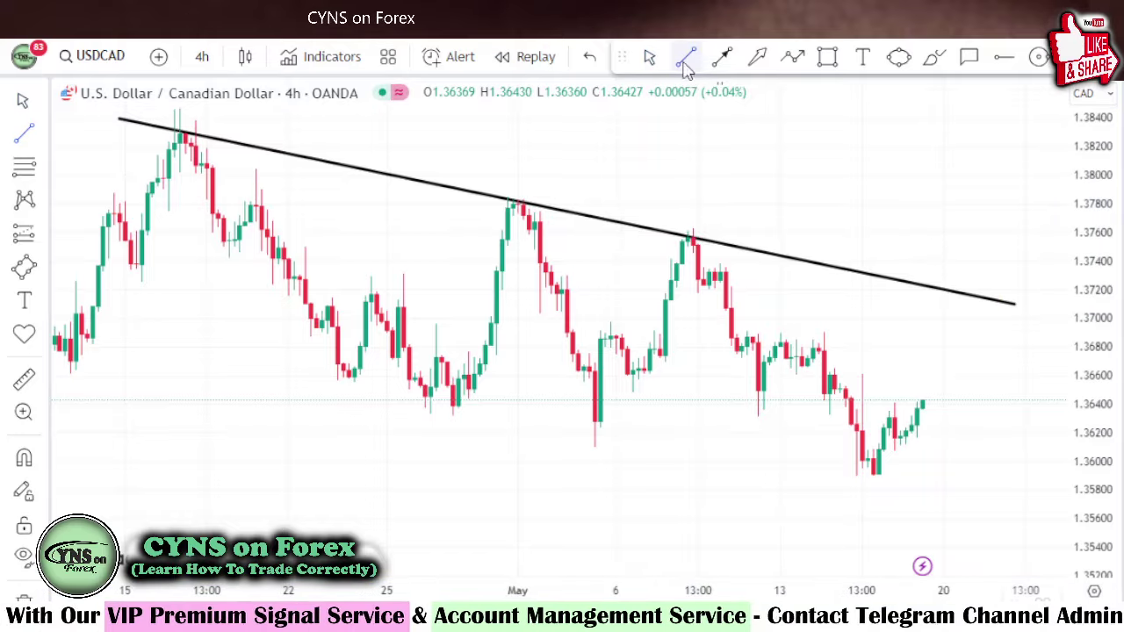
pyautogui.click(81, 338)
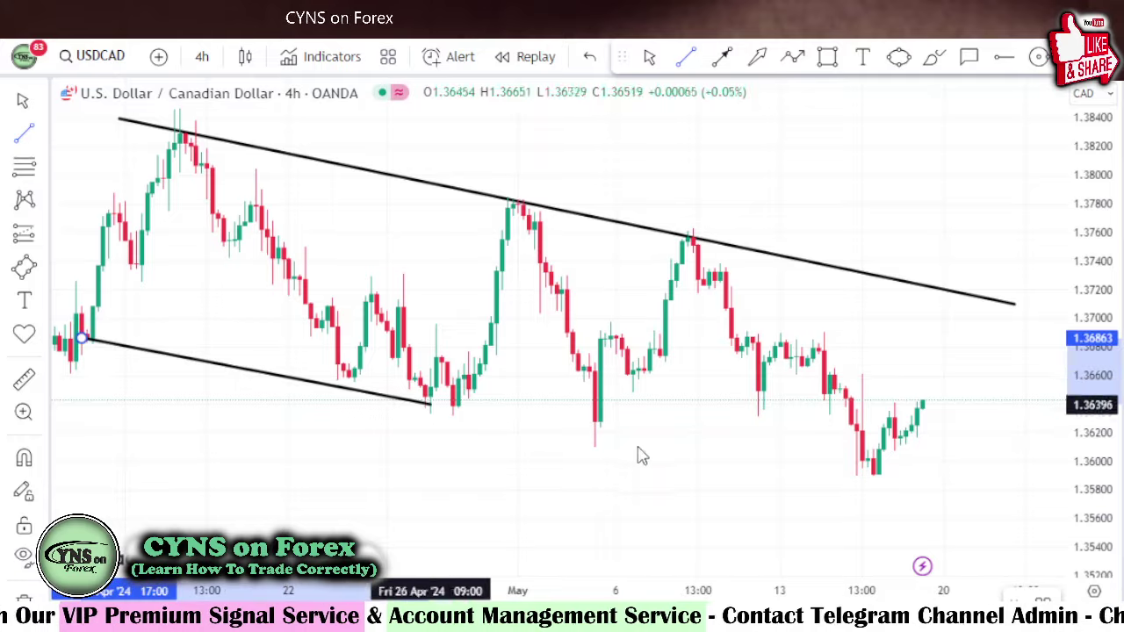
pyautogui.click(1014, 500)
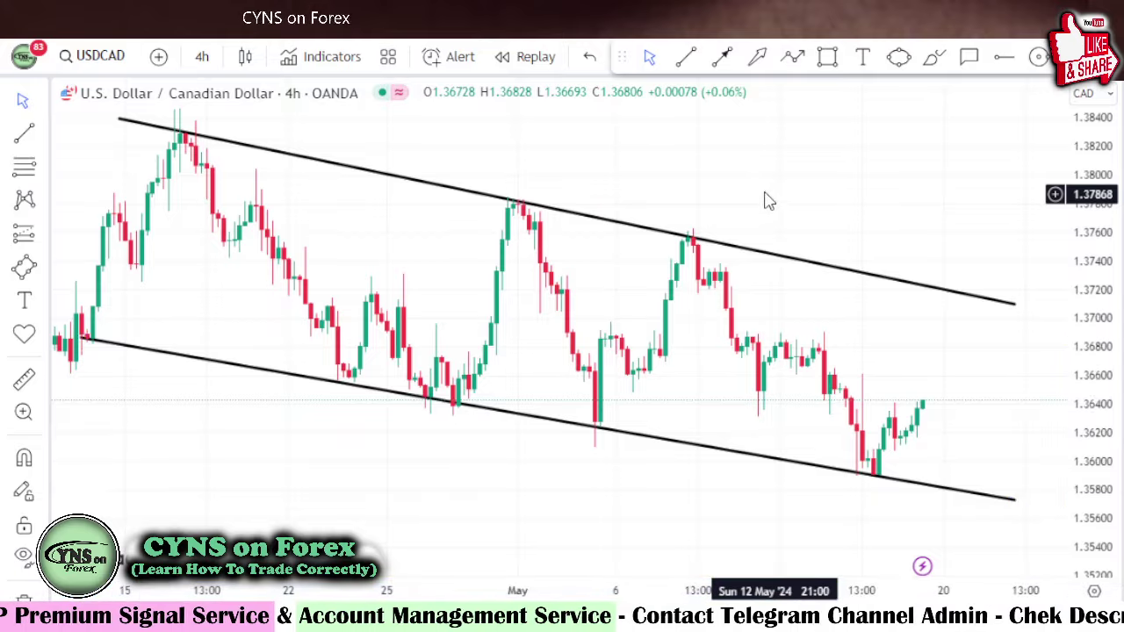
pyautogui.click(933, 56)
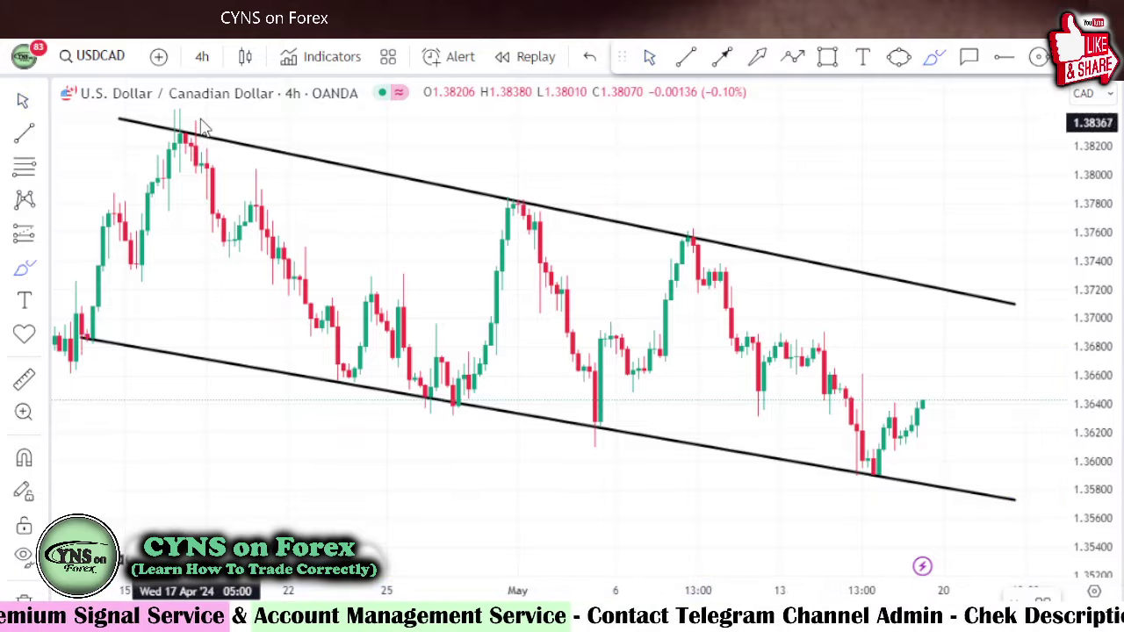
pyautogui.moveTo(198, 119)
pyautogui.mouseDown()
pyautogui.moveTo(208, 132)
pyautogui.moveTo(179, 150)
pyautogui.moveTo(261, 302)
pyautogui.mouseUp()
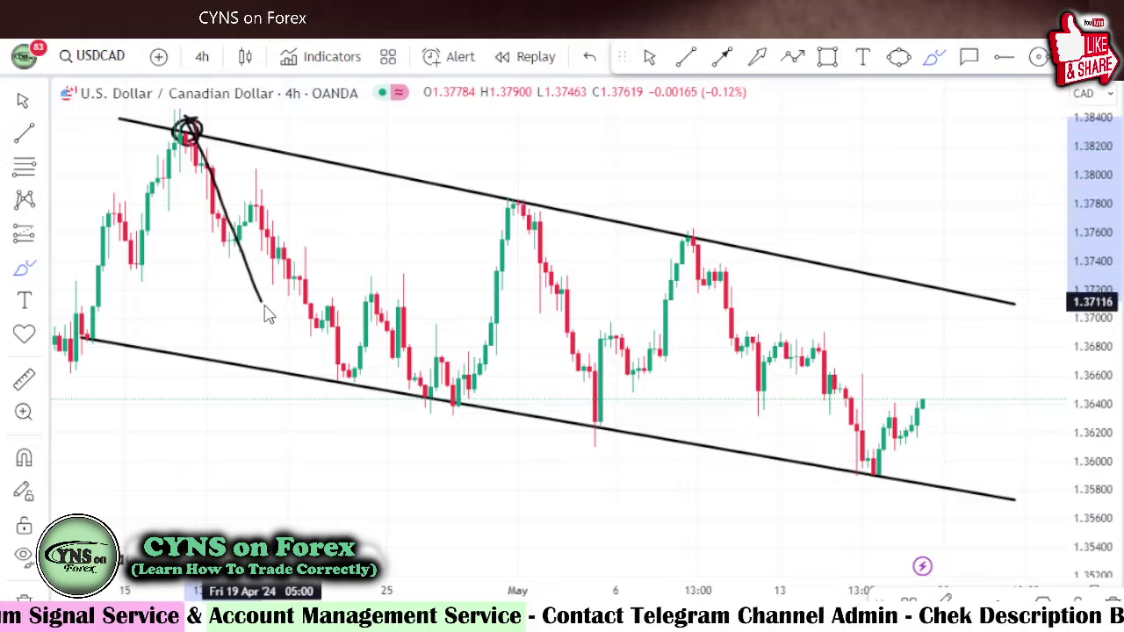
pyautogui.moveTo(506, 204)
pyautogui.mouseDown()
pyautogui.moveTo(532, 208)
pyautogui.moveTo(575, 355)
pyautogui.mouseUp()
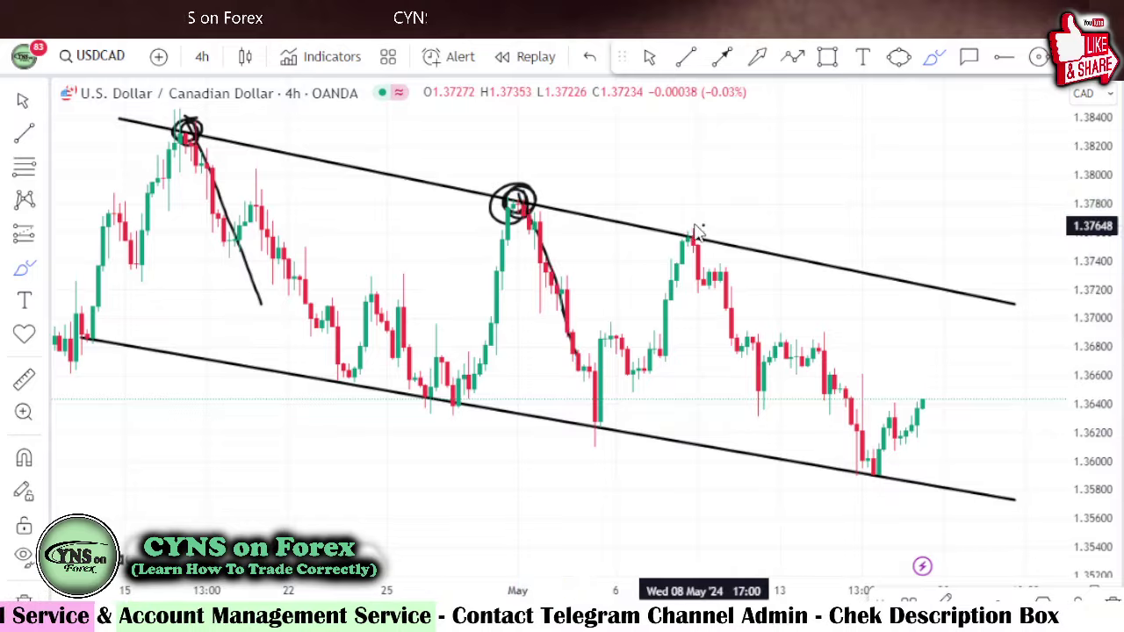
pyautogui.moveTo(697, 231)
pyautogui.mouseDown()
pyautogui.moveTo(713, 231)
pyautogui.moveTo(774, 379)
pyautogui.mouseUp()
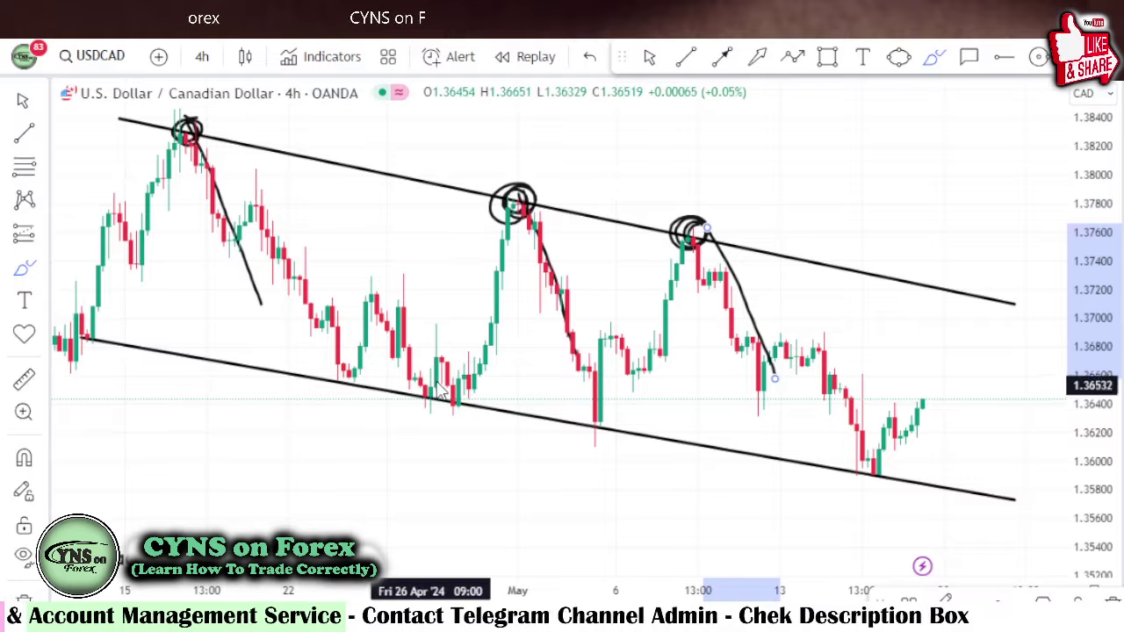
pyautogui.moveTo(452, 399); pyautogui.dragTo(512, 251)
pyautogui.moveTo(597, 406)
pyautogui.mouseDown()
pyautogui.moveTo(604, 428)
pyautogui.moveTo(671, 261)
pyautogui.mouseUp()
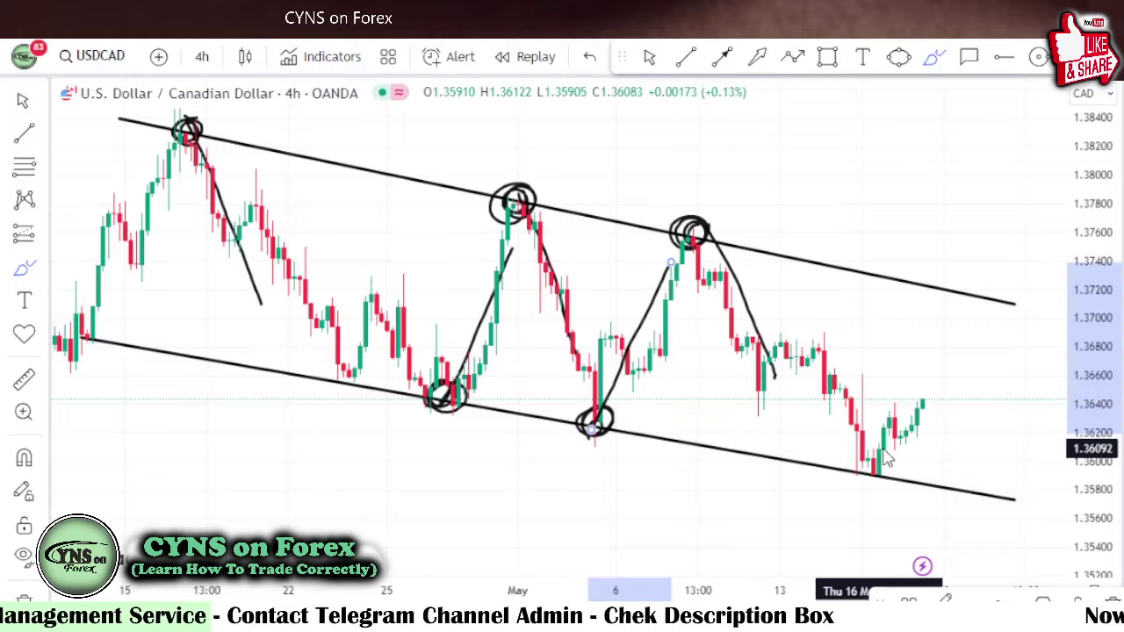
pyautogui.moveTo(856, 488)
pyautogui.mouseDown()
pyautogui.moveTo(881, 497)
pyautogui.moveTo(966, 309)
pyautogui.moveTo(970, 356)
pyautogui.mouseUp()
pyautogui.click(590, 57)
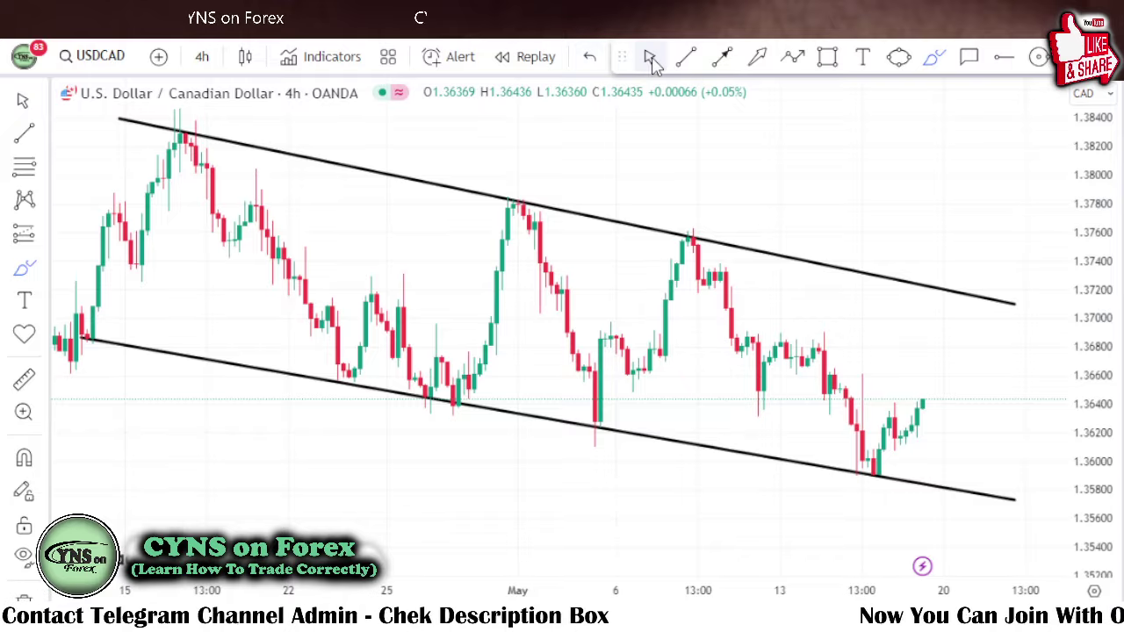
# Switch USDCAD to the 2-hour timeframe and frame the latest candles inside the channel
pyautogui.moveTo(828, 181); pyautogui.dragTo(619, 176)
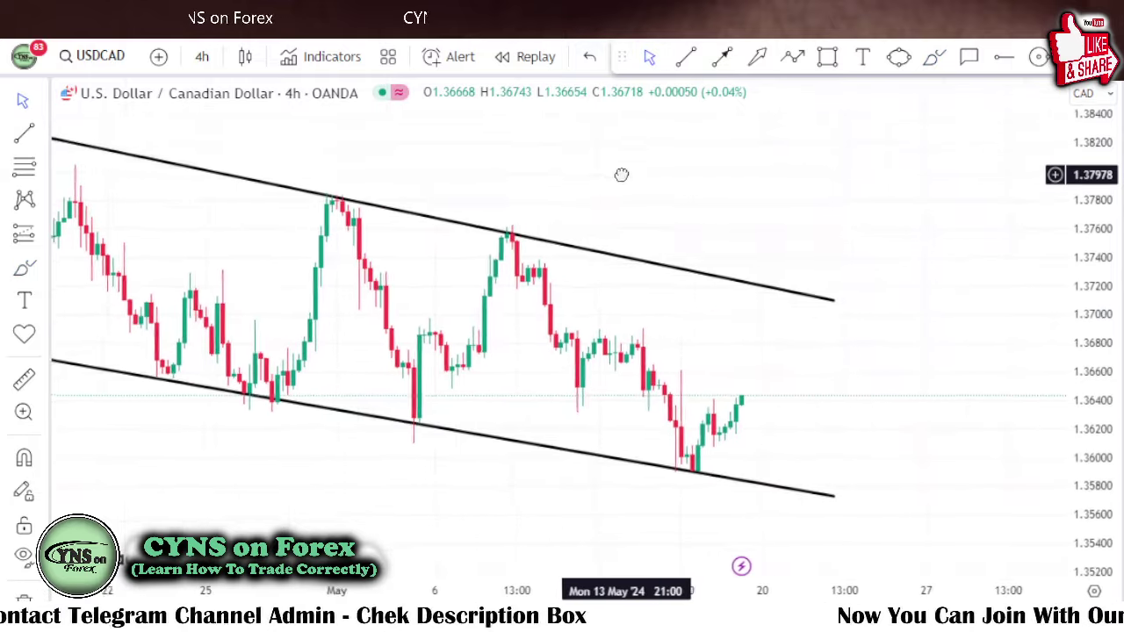
pyautogui.click(204, 59)
pyautogui.click(220, 245)
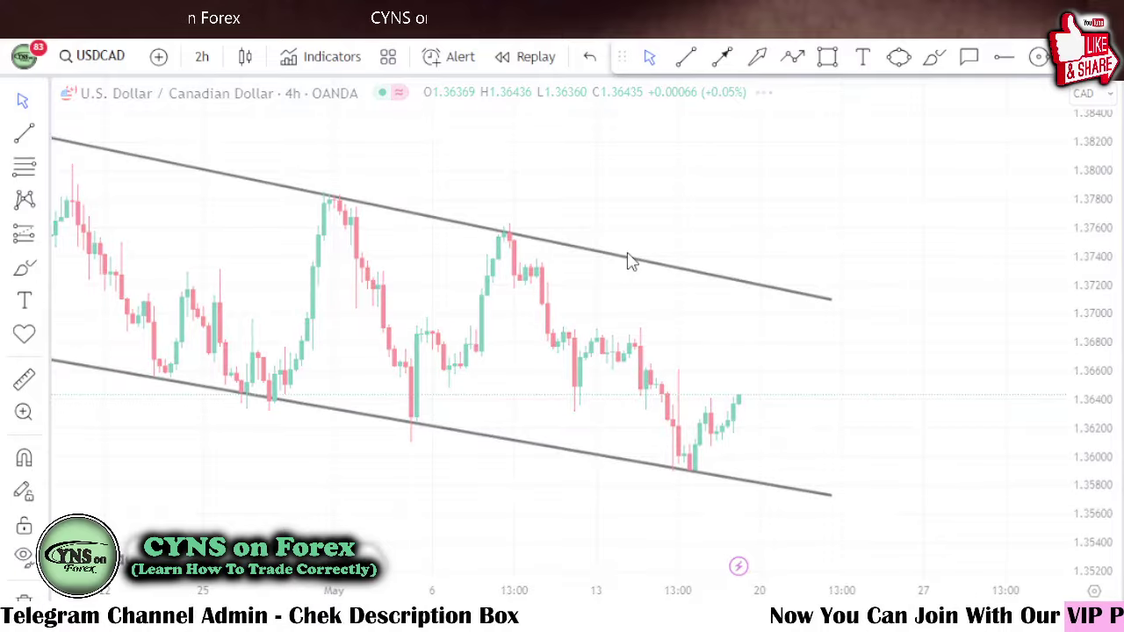
pyautogui.moveTo(1097, 413); pyautogui.dragTo(1097, 344)
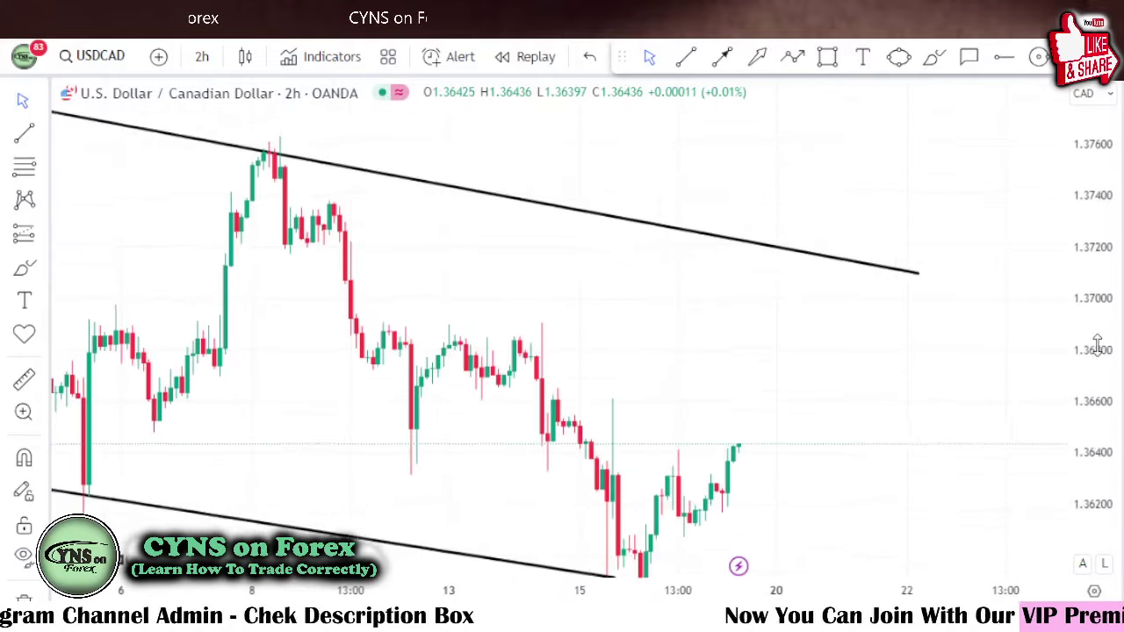
pyautogui.moveTo(863, 372); pyautogui.dragTo(809, 248)
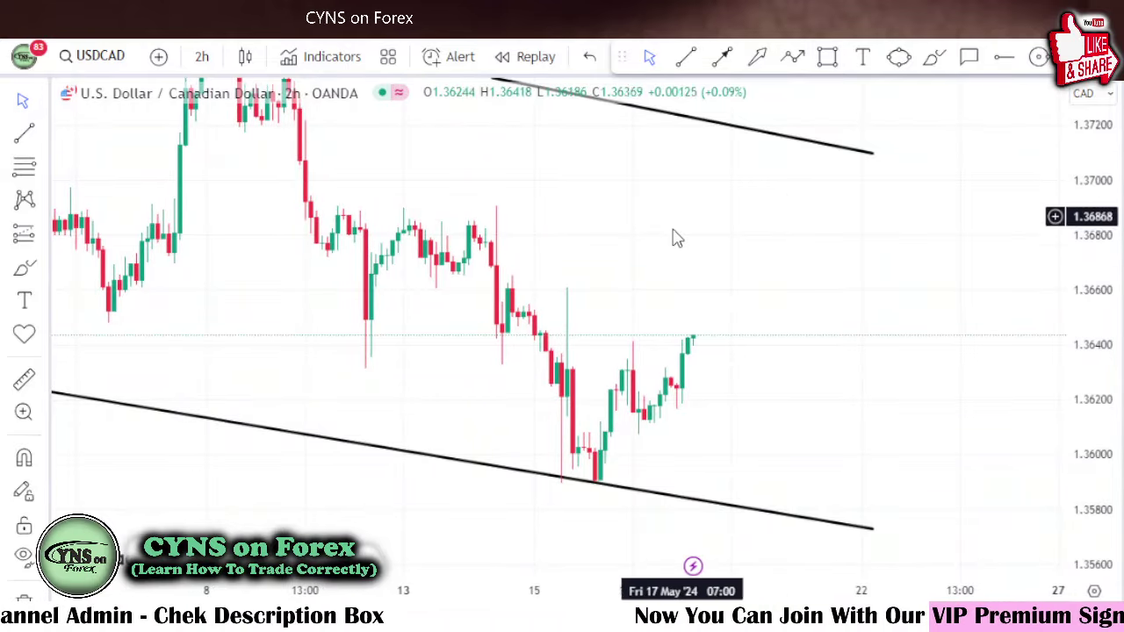
pyautogui.moveTo(697, 243); pyautogui.dragTo(832, 257)
pyautogui.scroll(-1, 832, 257)
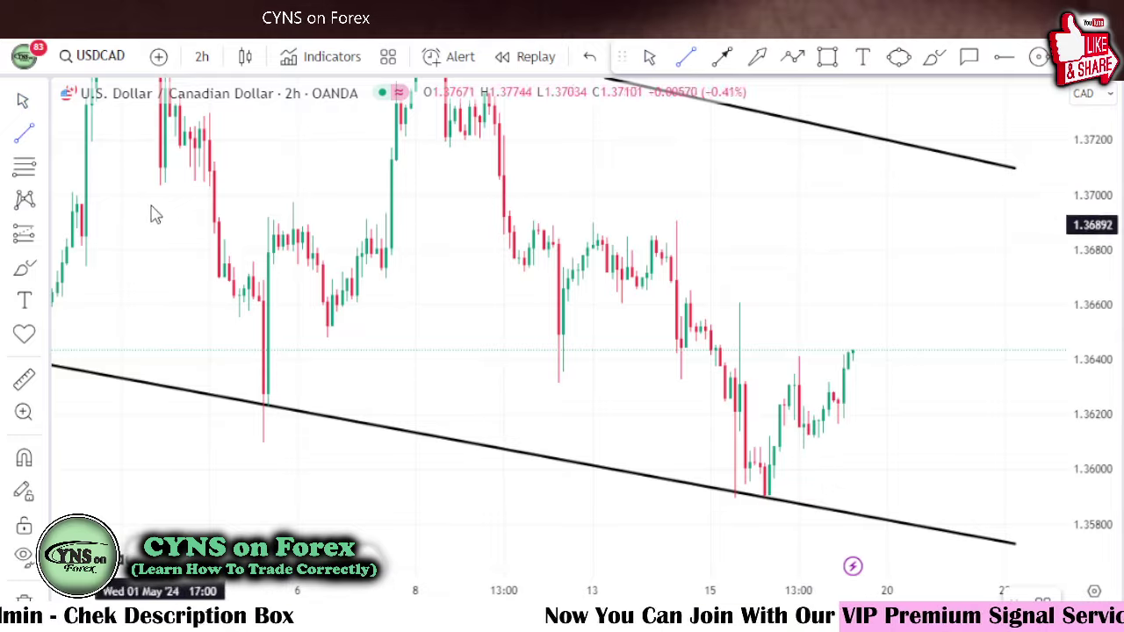
# Draw a trend line across the recent lower highs, extending its left end further left
pyautogui.click(106, 166)
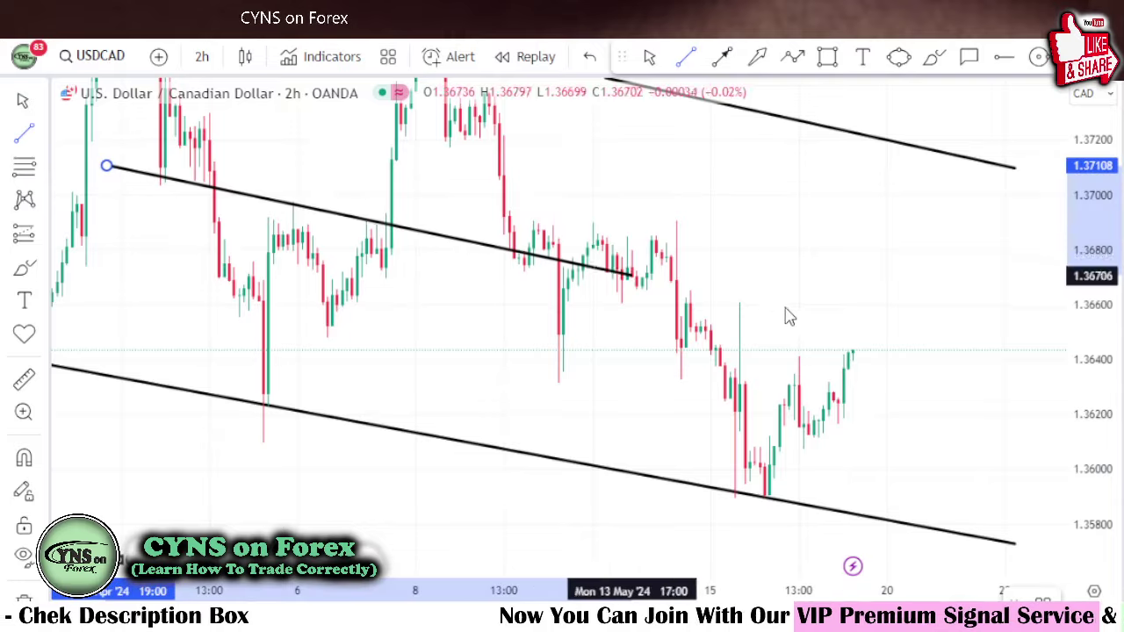
pyautogui.click(990, 365)
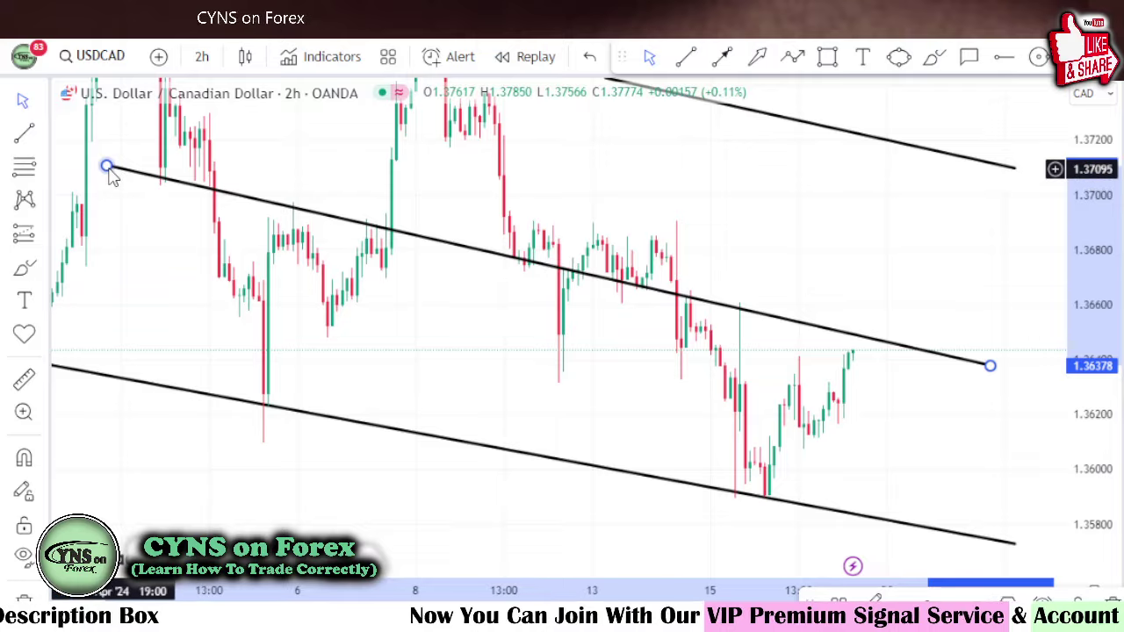
pyautogui.moveTo(106, 166); pyautogui.dragTo(57, 159)
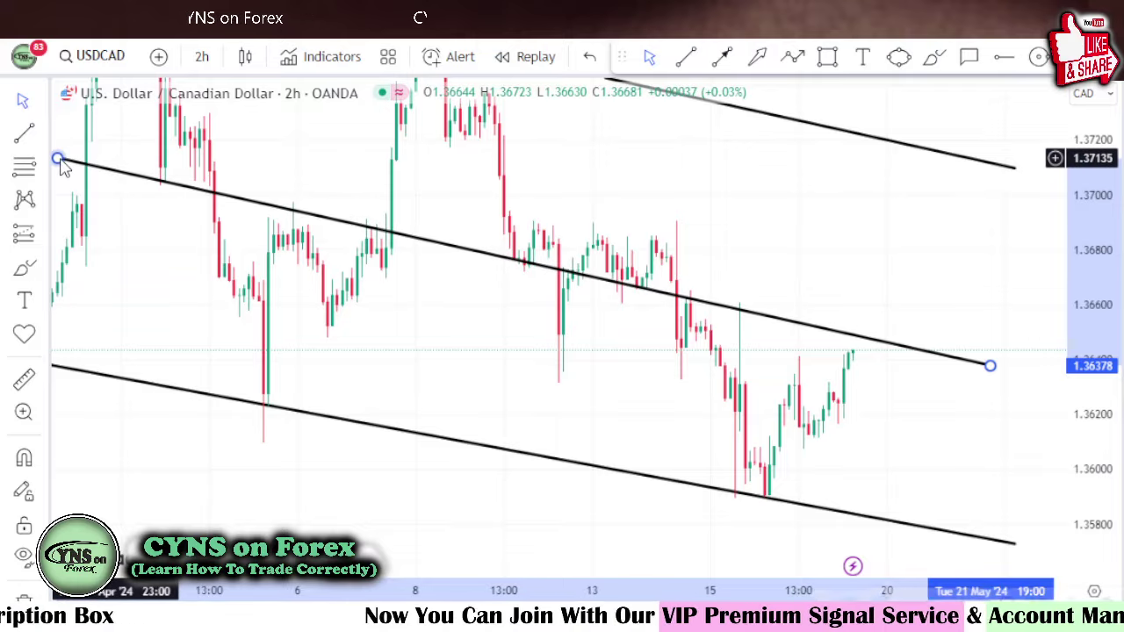
# Draw a rotated rectangle zone along the new trend line
pyautogui.click(40, 268)
pyautogui.click(97, 412)
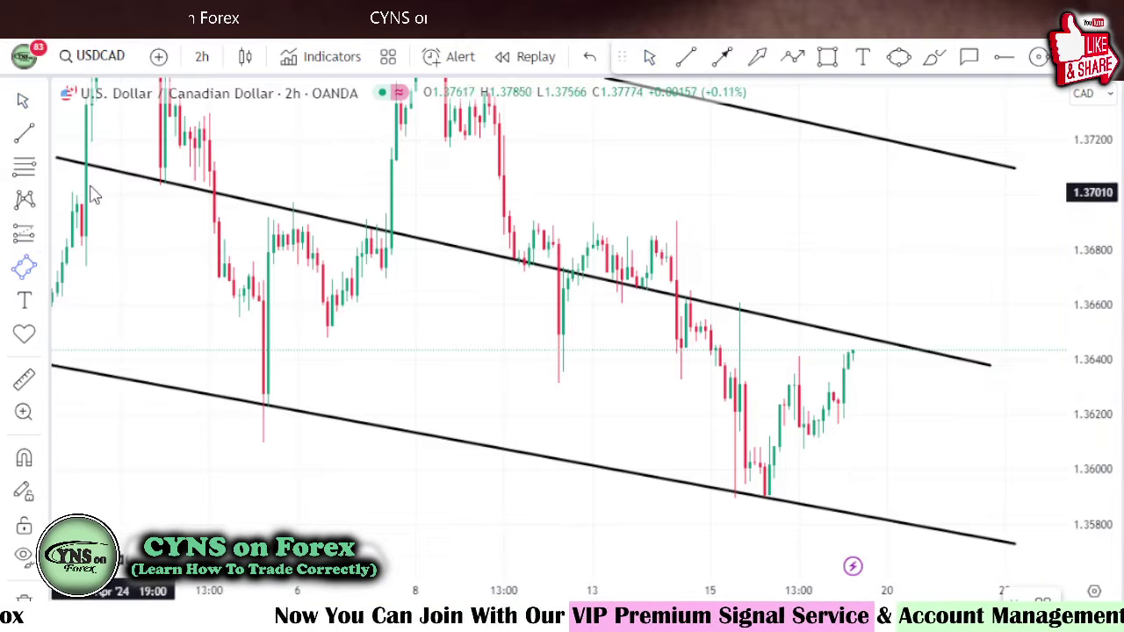
pyautogui.click(63, 165)
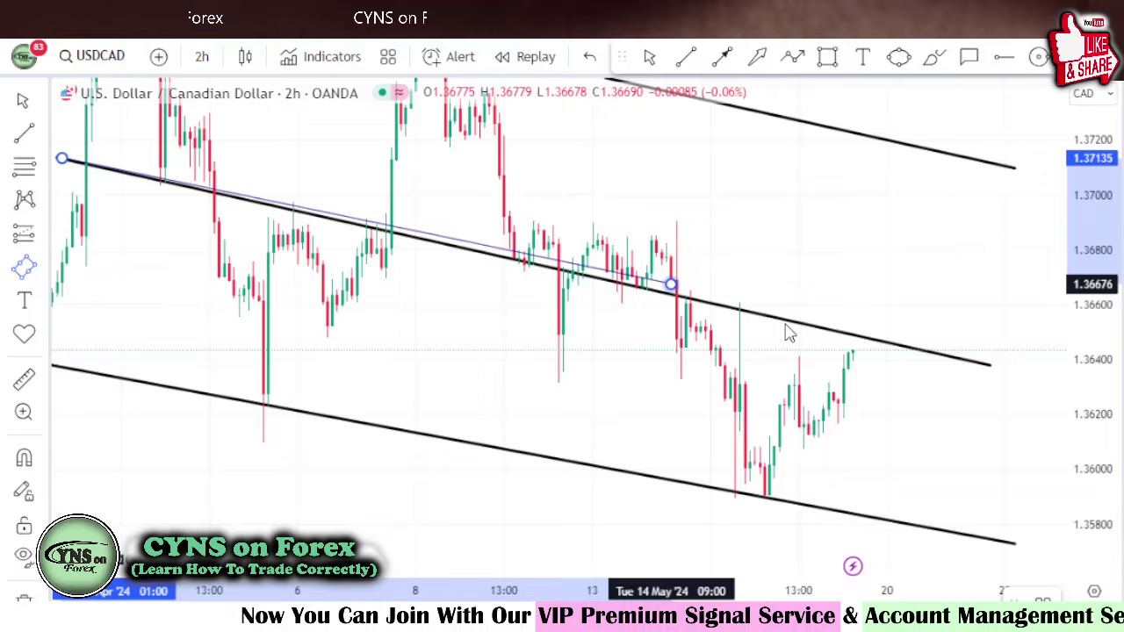
pyautogui.click(1001, 370)
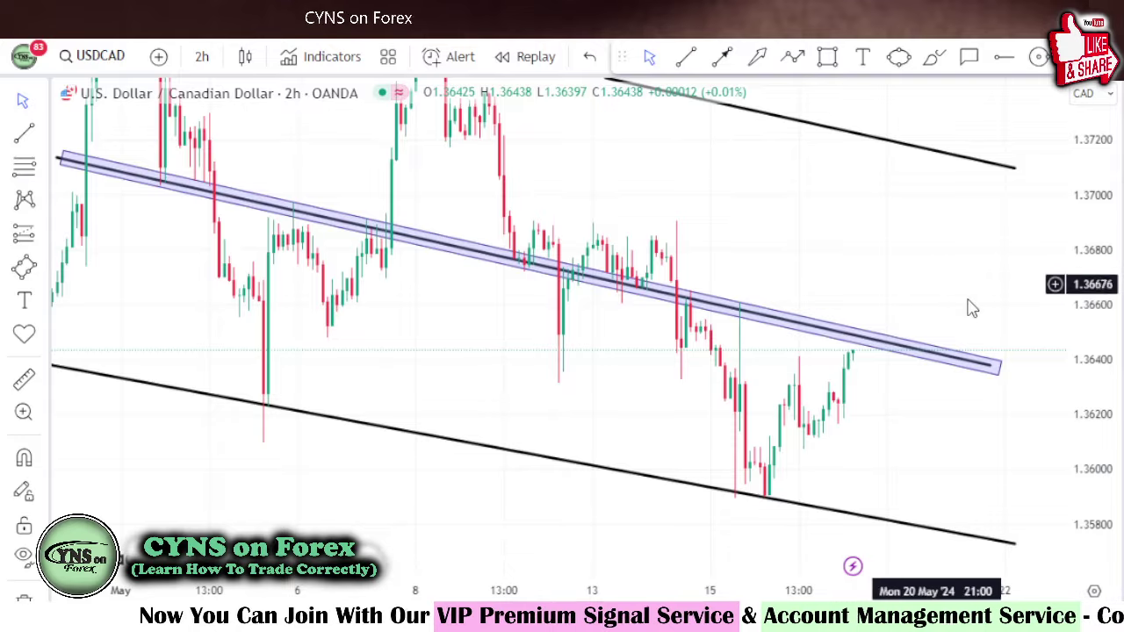
# Dismiss the promotional pop-up, recentre on recent candles, and freehand-sketch a path toward the lower channel line
pyautogui.moveTo(969, 307); pyautogui.dragTo(867, 278)
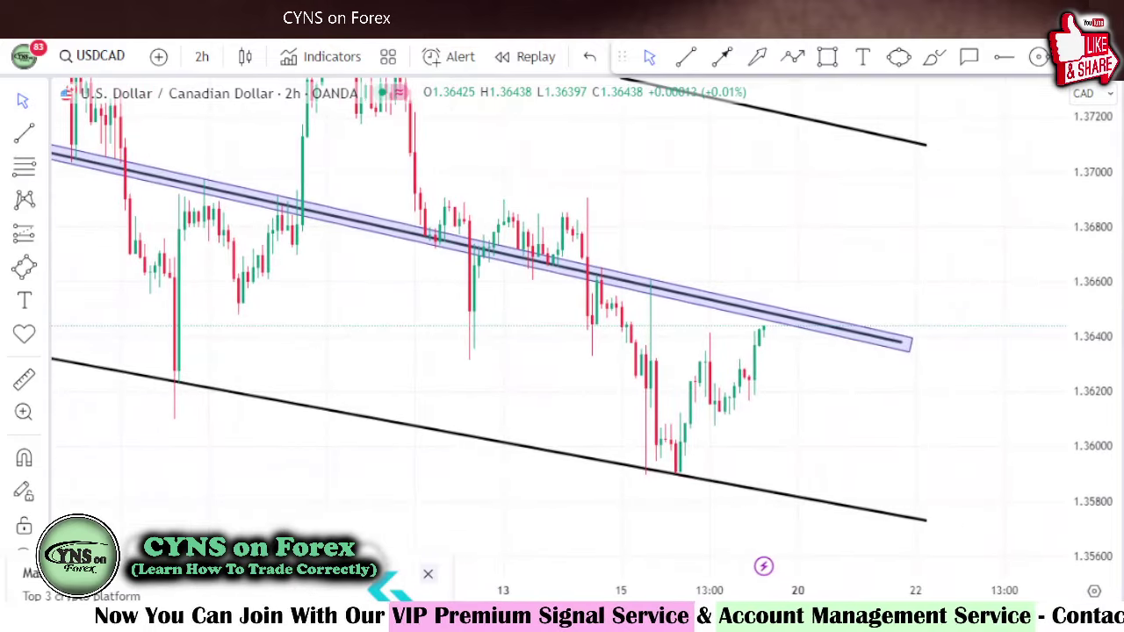
pyautogui.moveTo(905, 236); pyautogui.dragTo(862, 269)
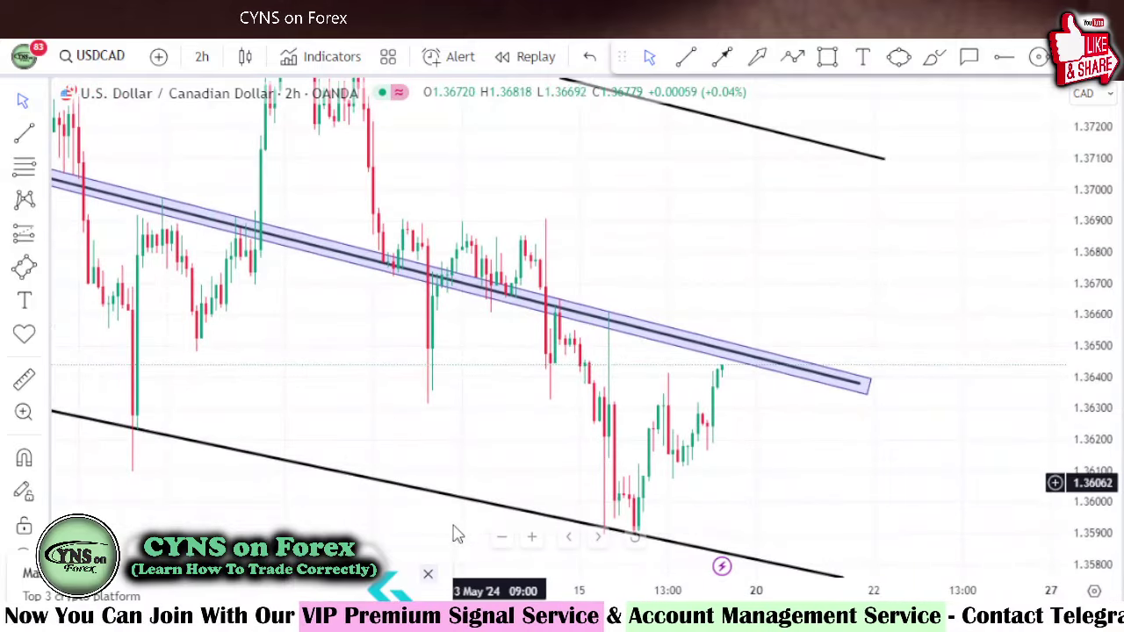
pyautogui.click(429, 574)
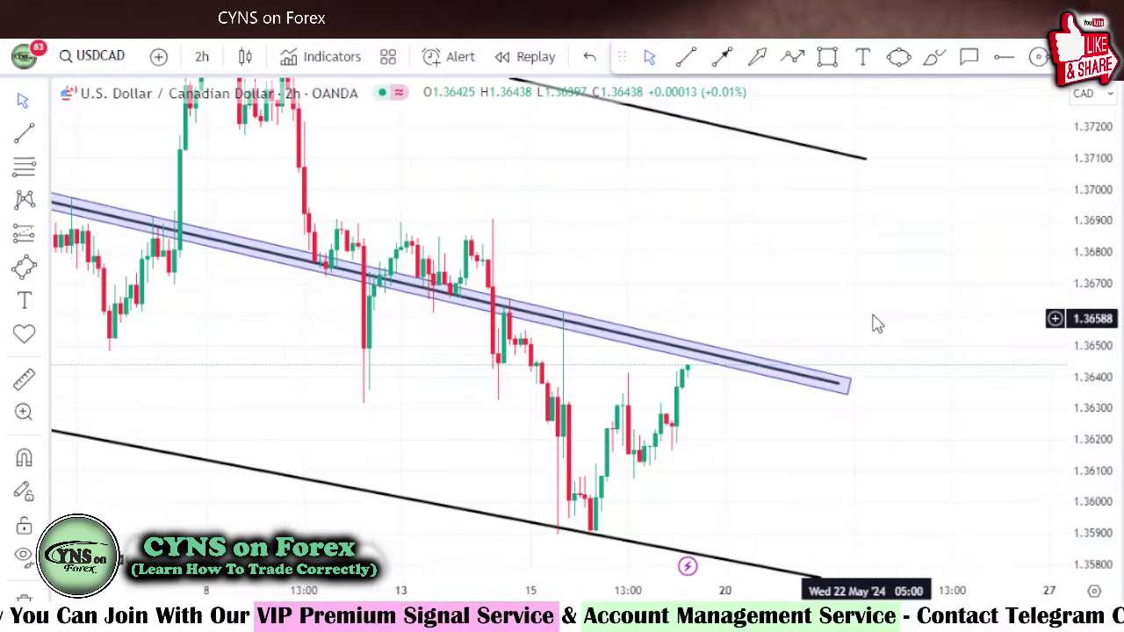
pyautogui.moveTo(873, 322); pyautogui.dragTo(872, 287)
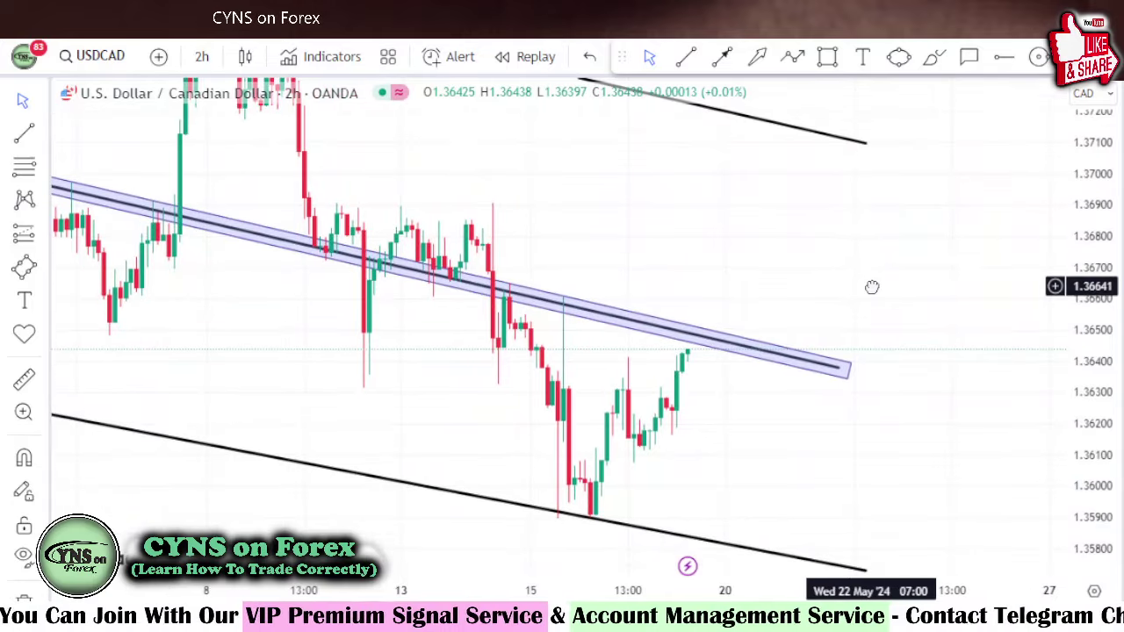
pyautogui.click(936, 58)
pyautogui.moveTo(538, 299)
pyautogui.mouseDown()
pyautogui.moveTo(596, 524)
pyautogui.moveTo(643, 248)
pyautogui.mouseUp()
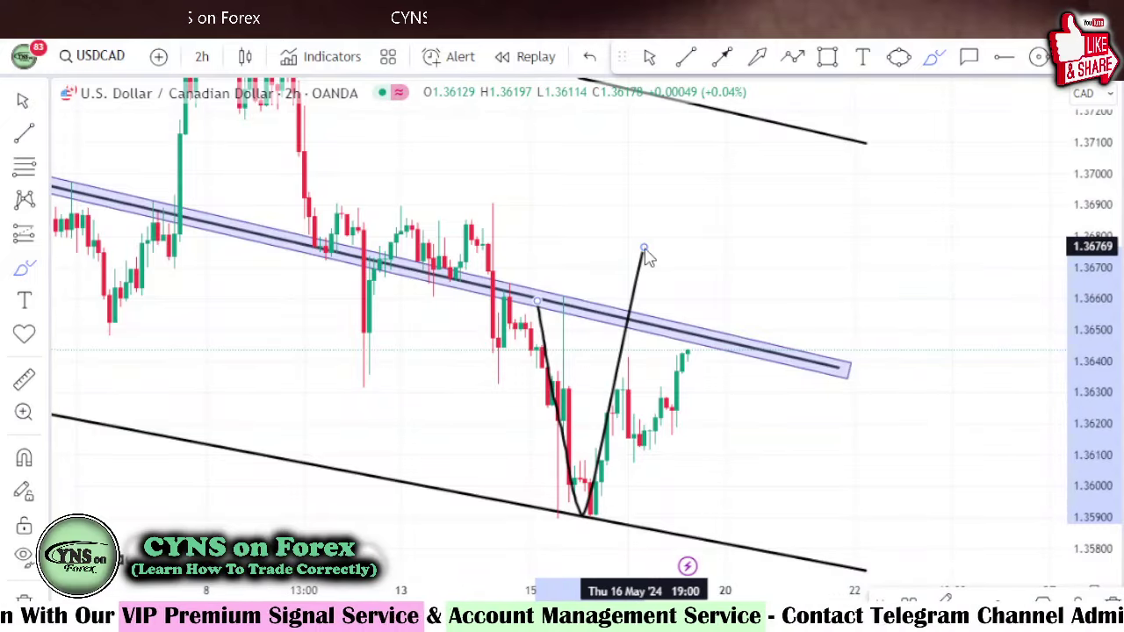
# Undo the last freehand stroke, then sketch a new path, horizontal line, circle and arrow toward the channel top
pyautogui.click(590, 56)
pyautogui.moveTo(539, 312)
pyautogui.mouseDown()
pyautogui.moveTo(612, 449)
pyautogui.moveTo(680, 334)
pyautogui.mouseUp()
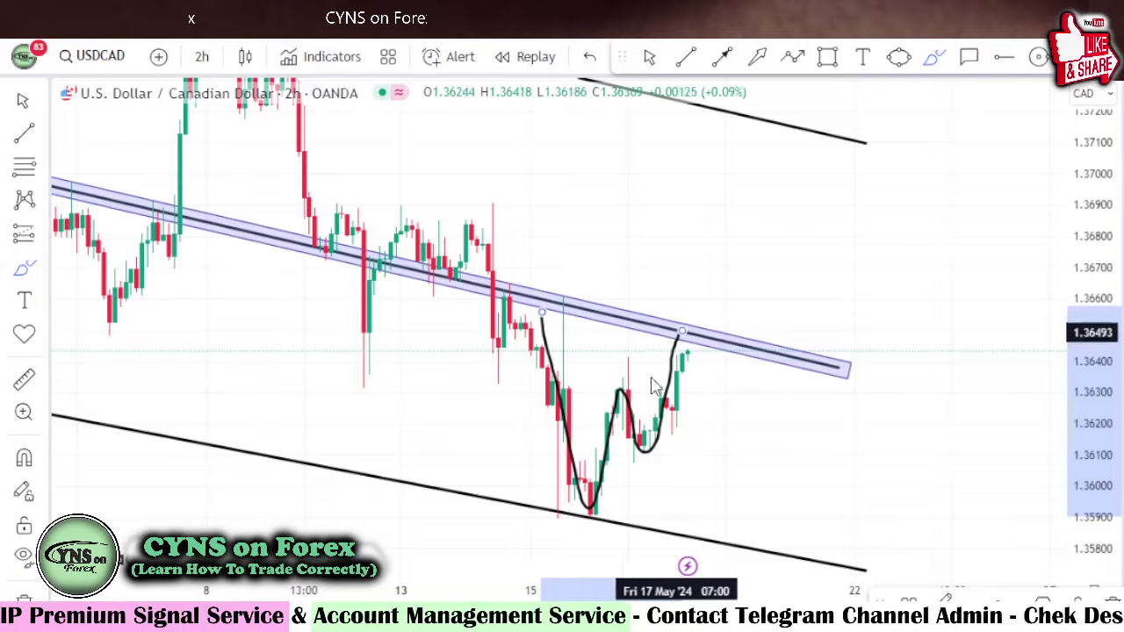
pyautogui.moveTo(535, 384); pyautogui.dragTo(757, 381)
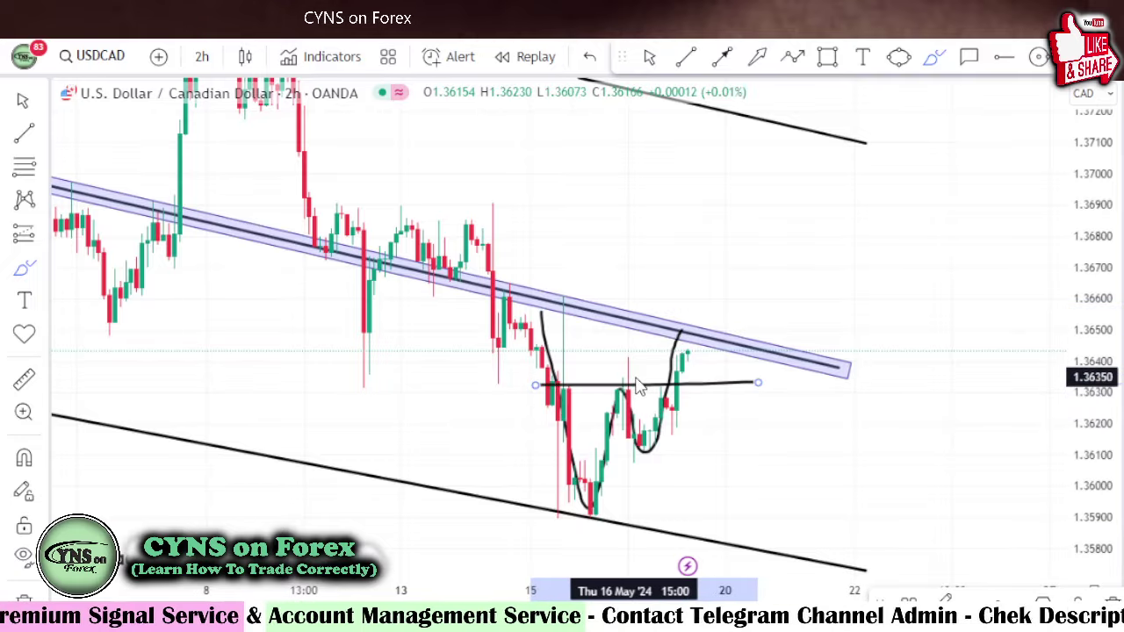
pyautogui.moveTo(625, 386)
pyautogui.mouseDown()
pyautogui.moveTo(713, 386)
pyautogui.moveTo(770, 180)
pyautogui.mouseUp()
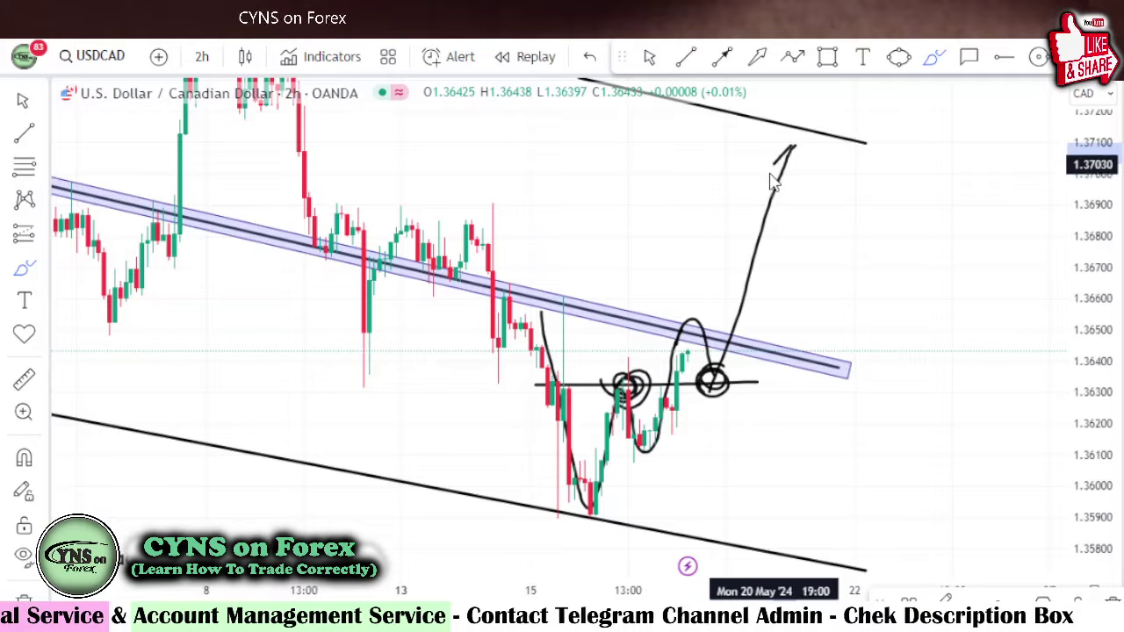
pyautogui.moveTo(797, 195); pyautogui.dragTo(795, 186)
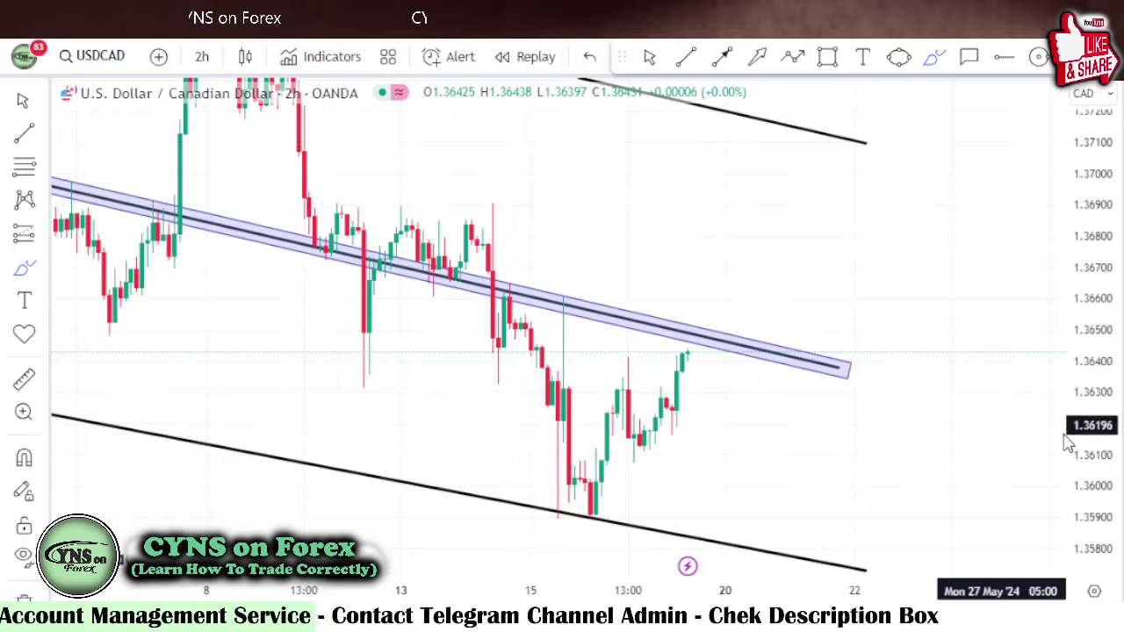
# Draw a pink zone at 1.3625–1.3630 and a zigzag path from the channel floor ending in it
pyautogui.moveTo(1104, 423); pyautogui.dragTo(1104, 412)
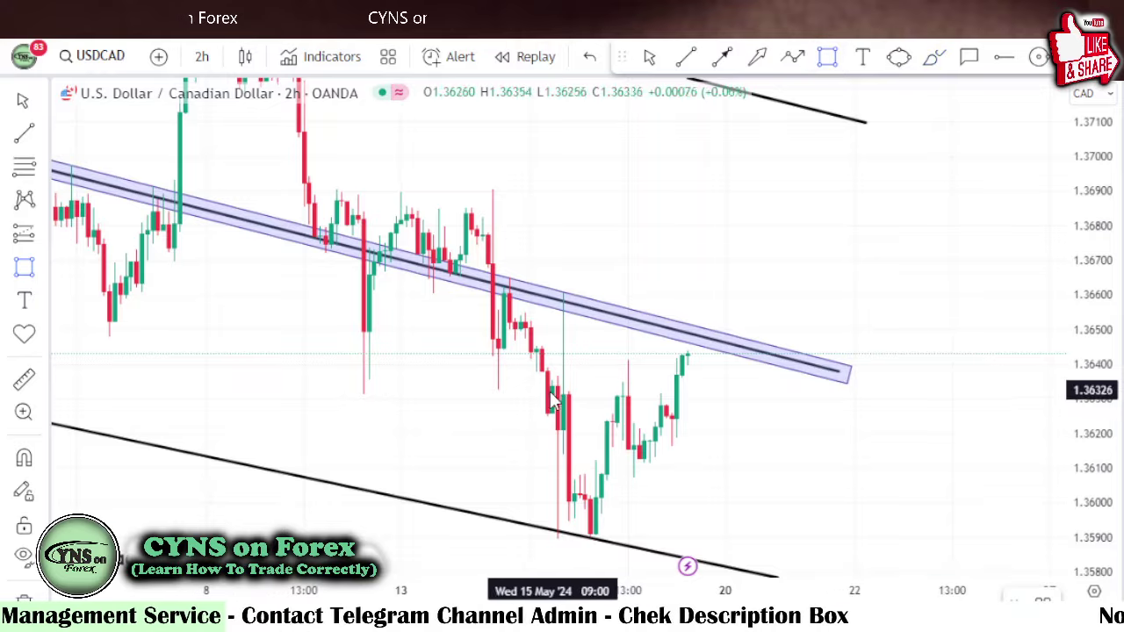
pyautogui.moveTo(536, 394); pyautogui.dragTo(860, 421)
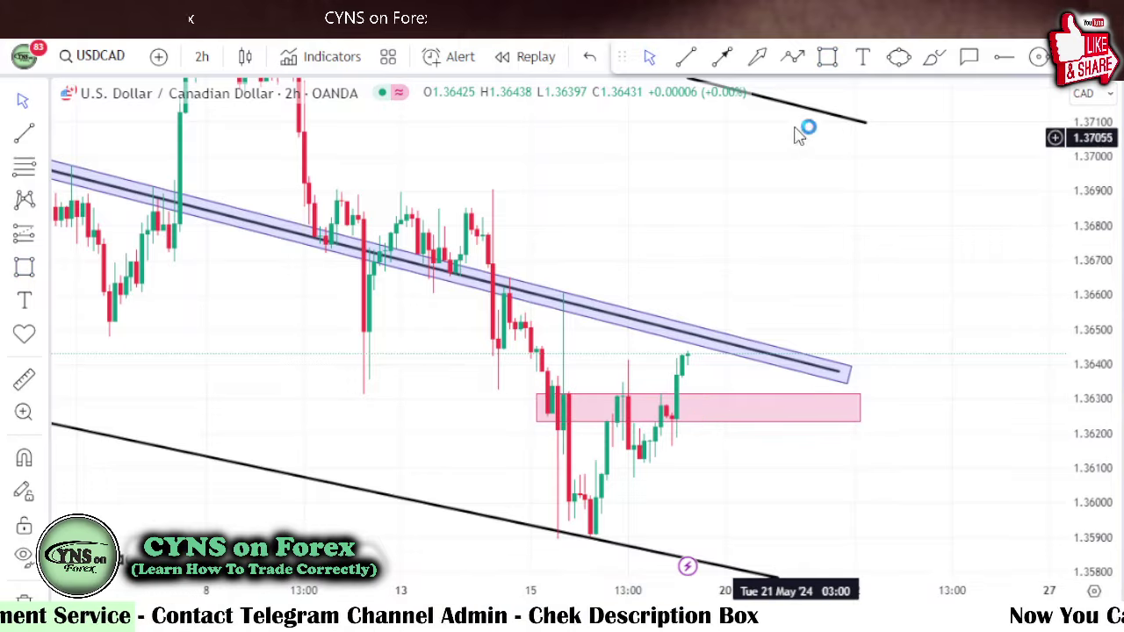
pyautogui.click(791, 57)
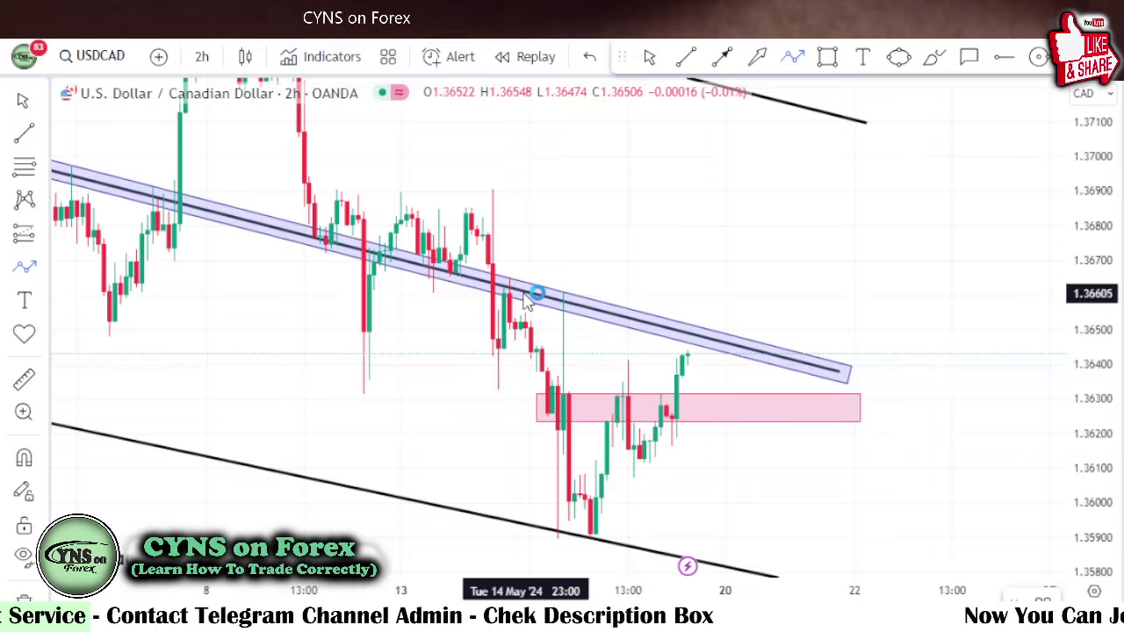
pyautogui.click(585, 533)
pyautogui.click(617, 399)
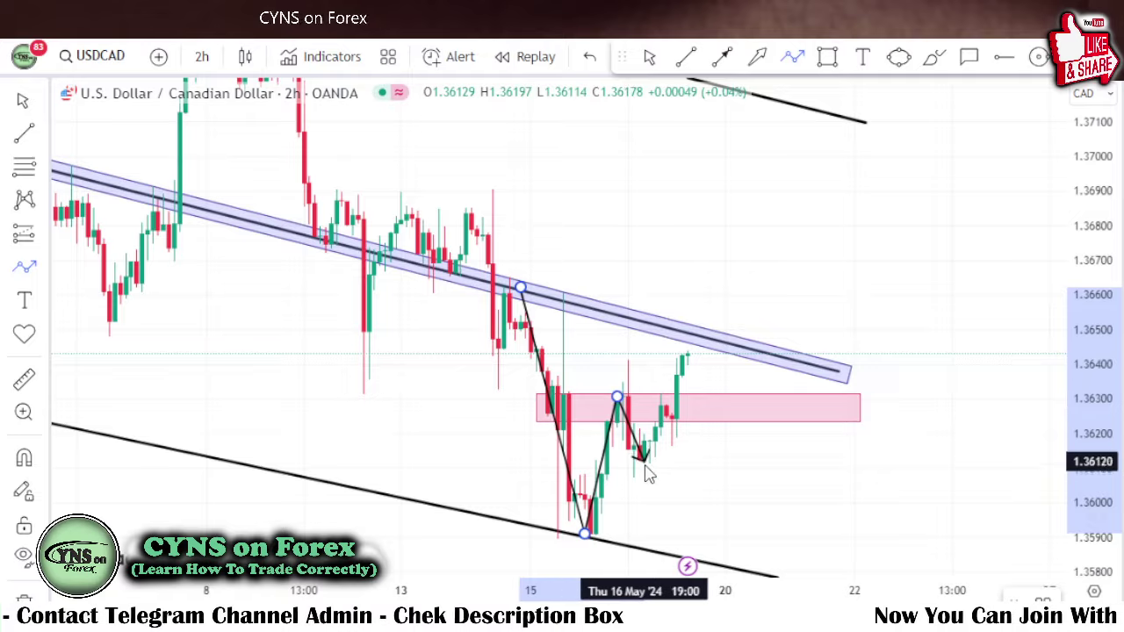
pyautogui.click(643, 472)
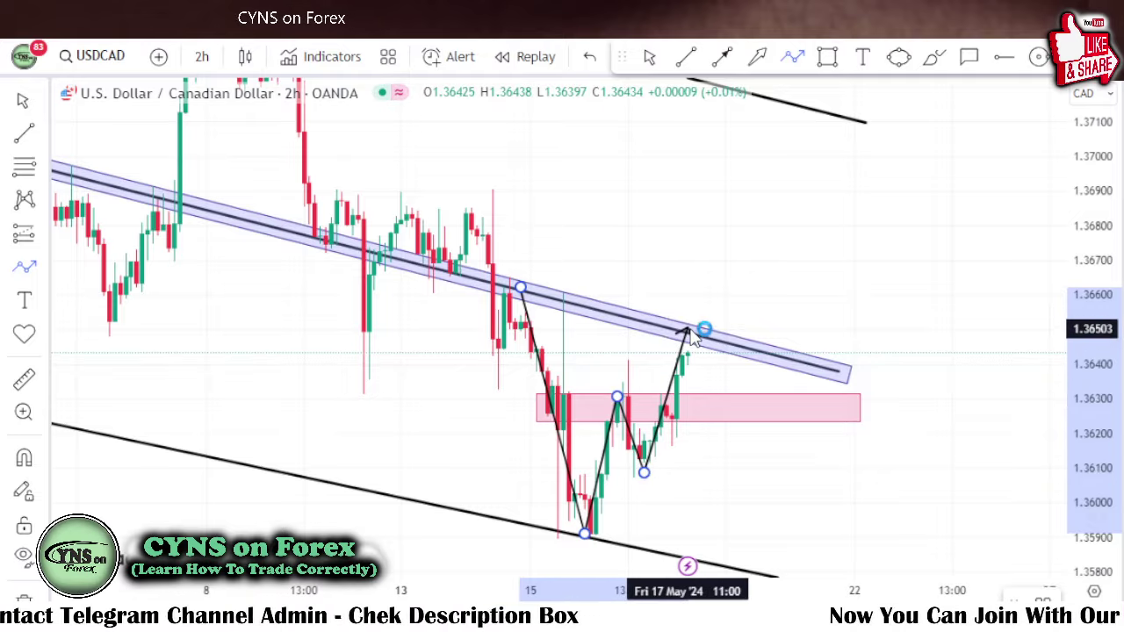
pyautogui.doubleClick(726, 413)
pyautogui.hscroll(2, 793, 275)
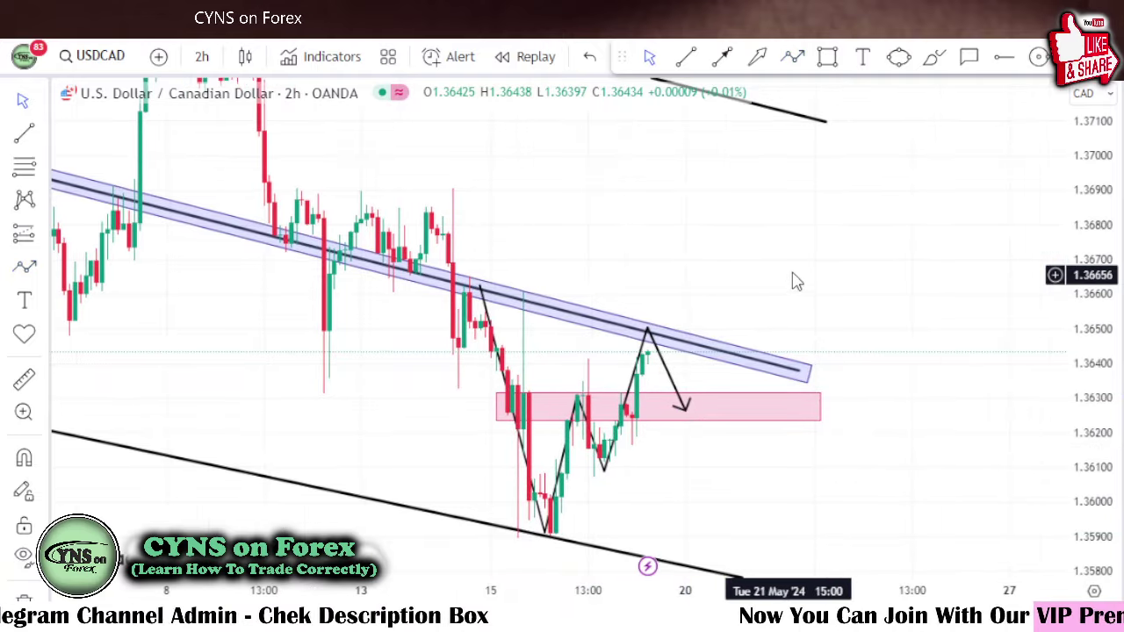
# Draw a small light purple box around 1.3623–1.3629 inside the right part of the pink zone
pyautogui.click(610, 402)
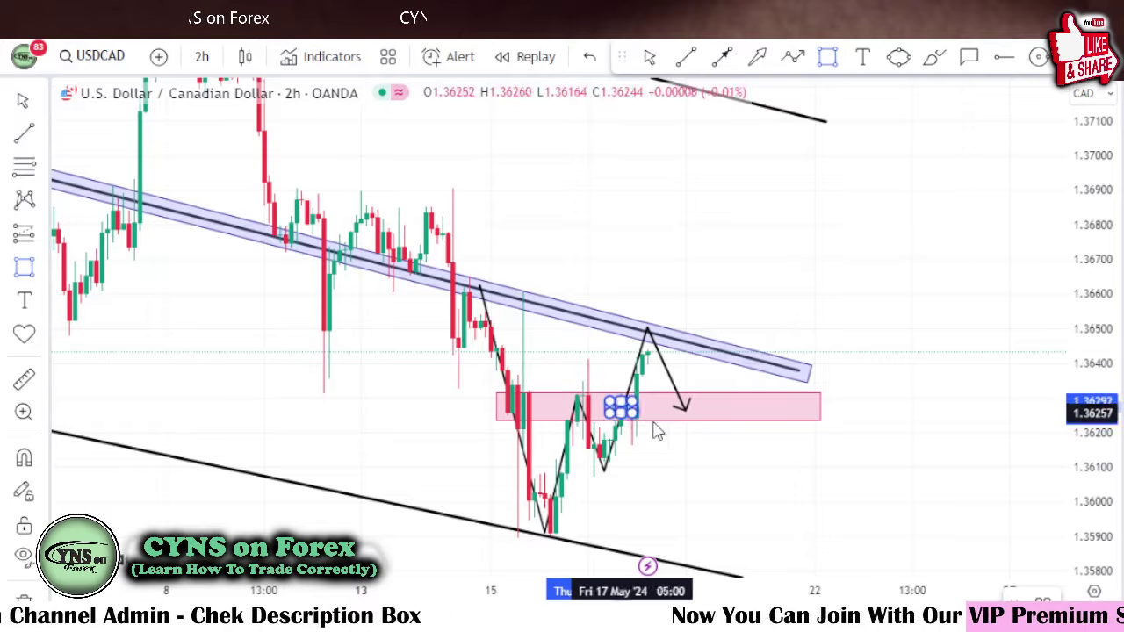
pyautogui.click(819, 418)
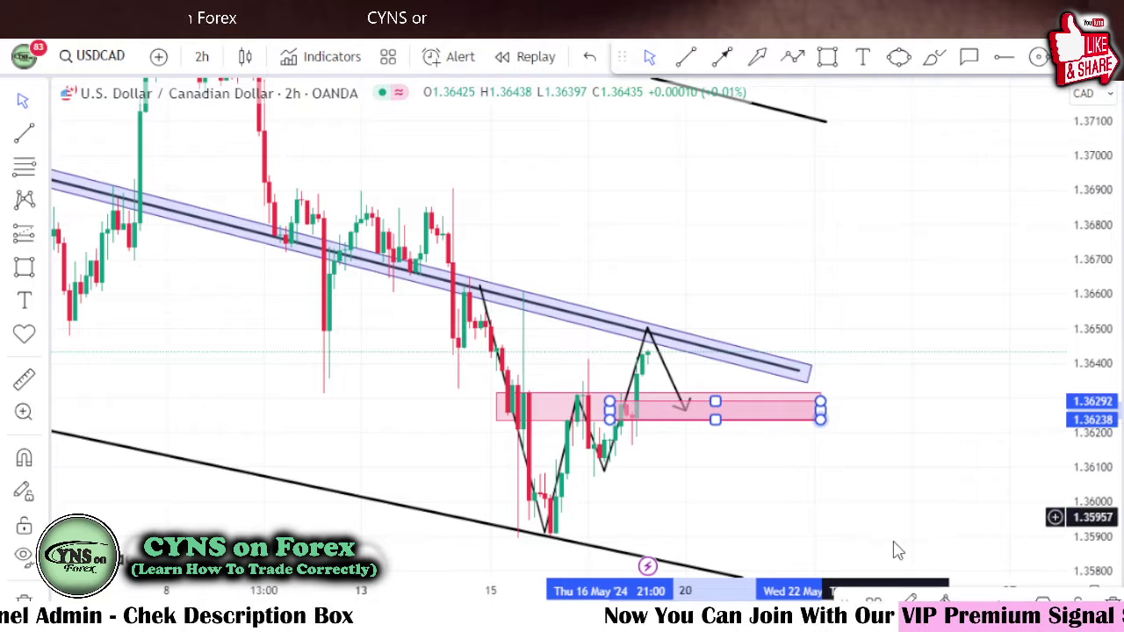
pyautogui.click(945, 600)
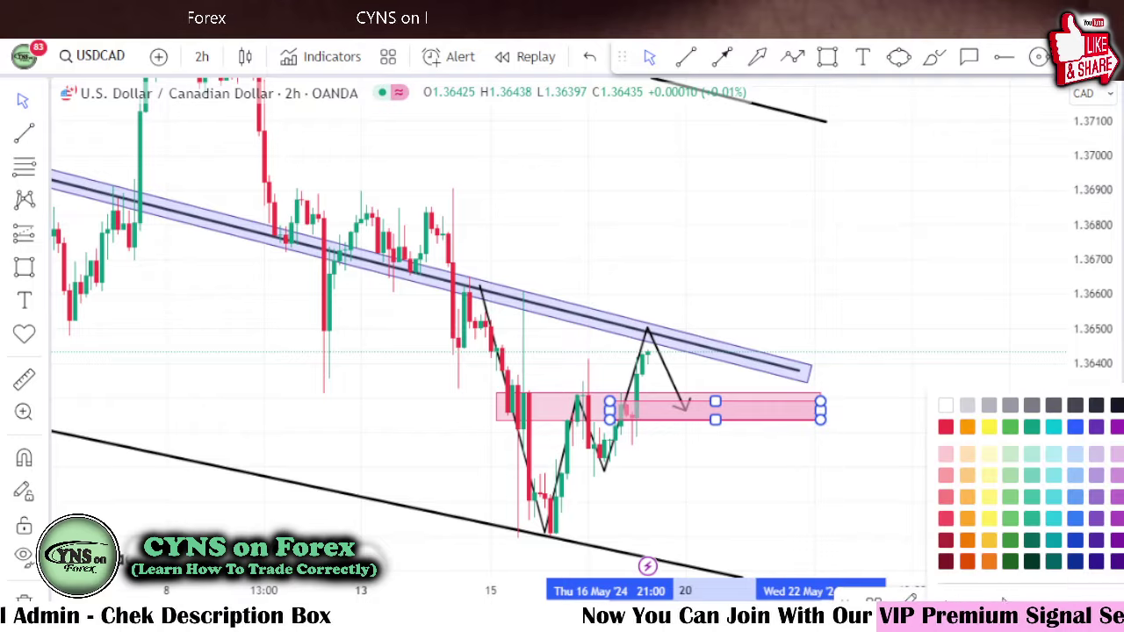
pyautogui.click(1103, 464)
pyautogui.click(860, 254)
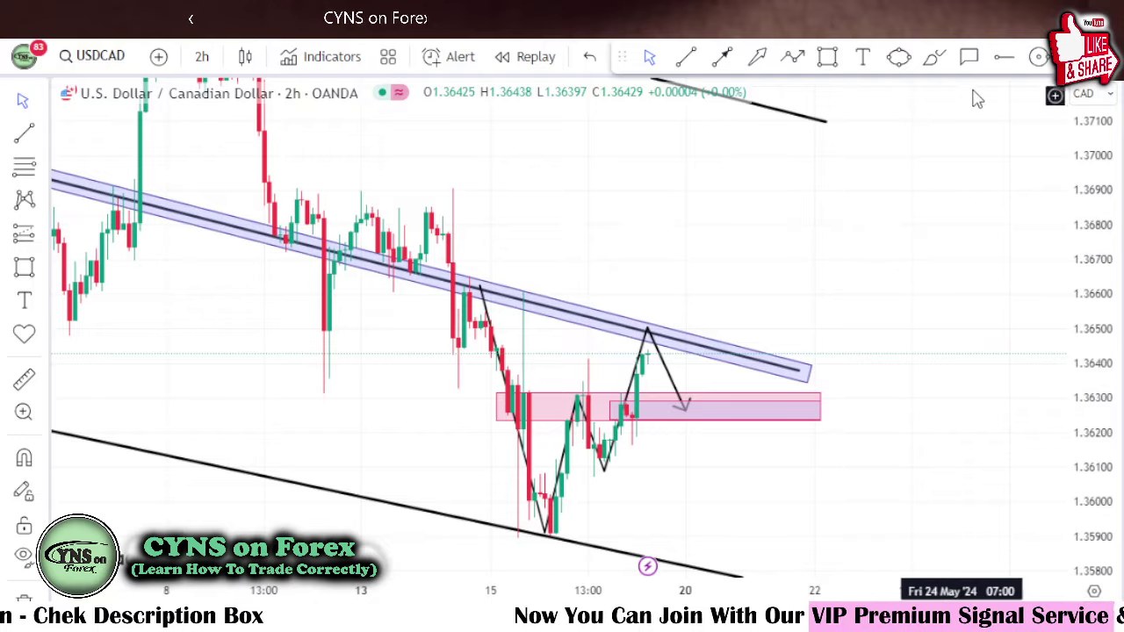
pyautogui.click(1038, 58)
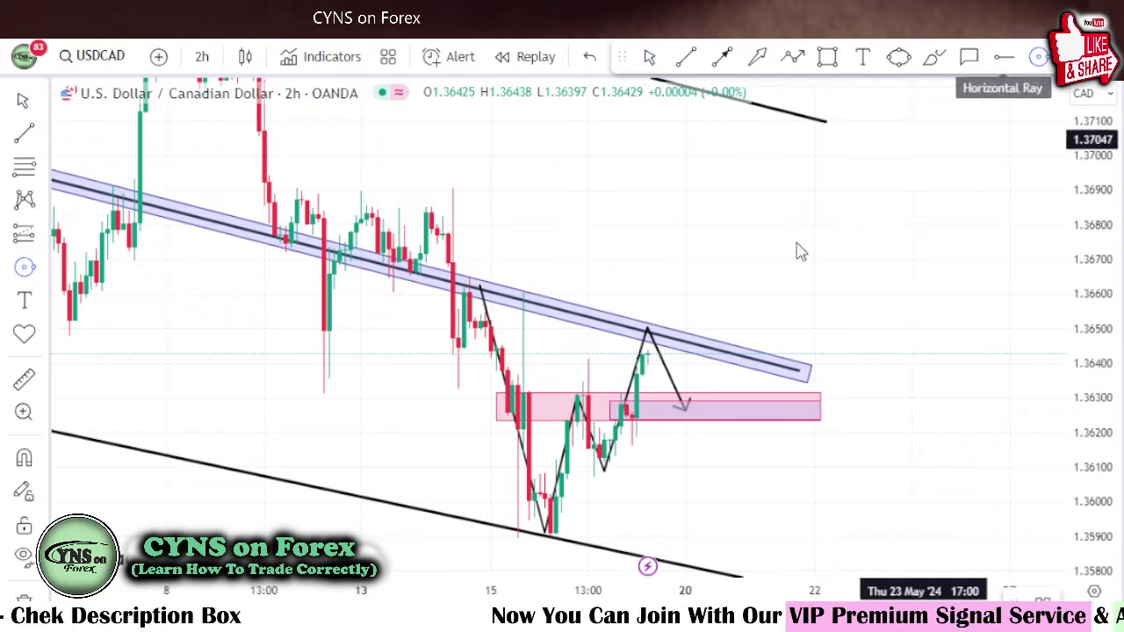
# Place a green circle at the arrow's end with a 'waiting for buy setup' callout below it
pyautogui.click(685, 406)
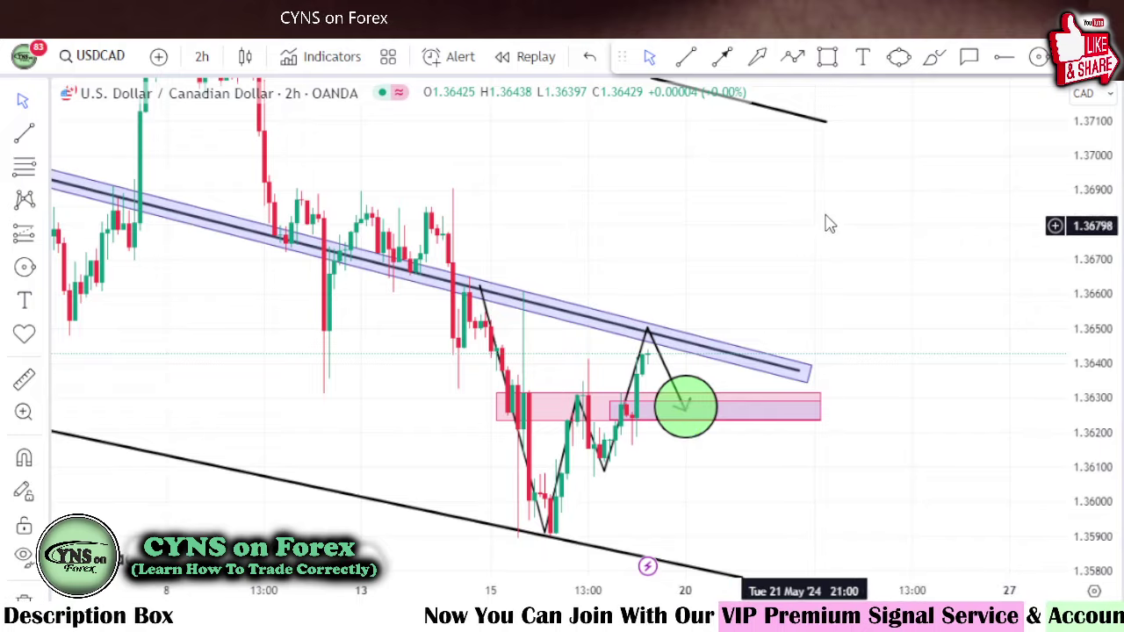
pyautogui.click(968, 57)
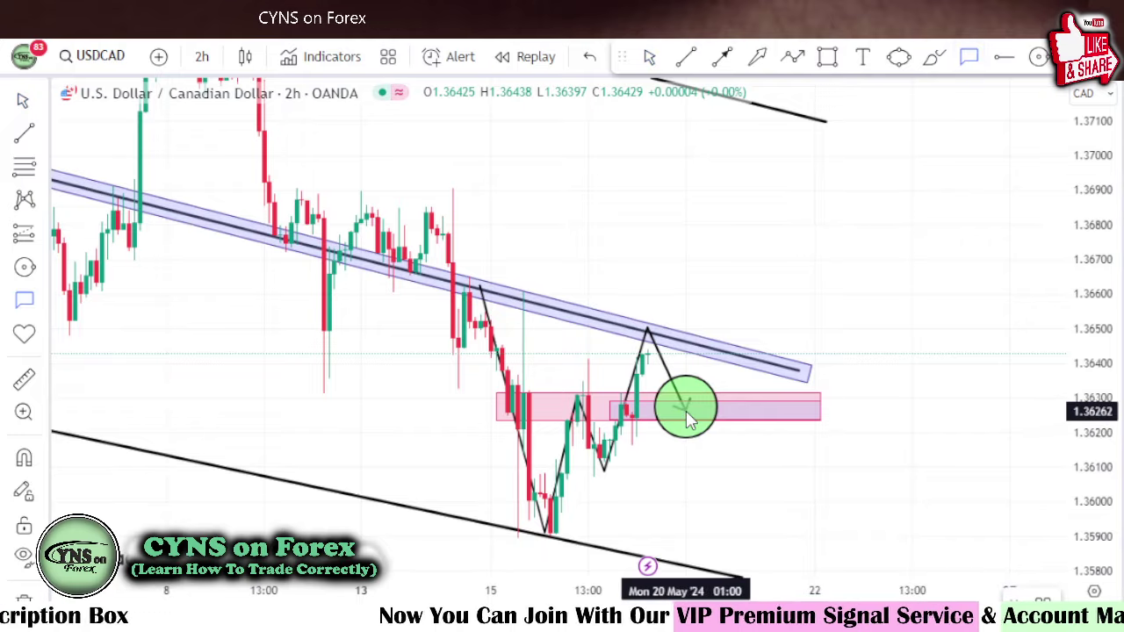
pyautogui.moveTo(685, 410); pyautogui.dragTo(687, 459)
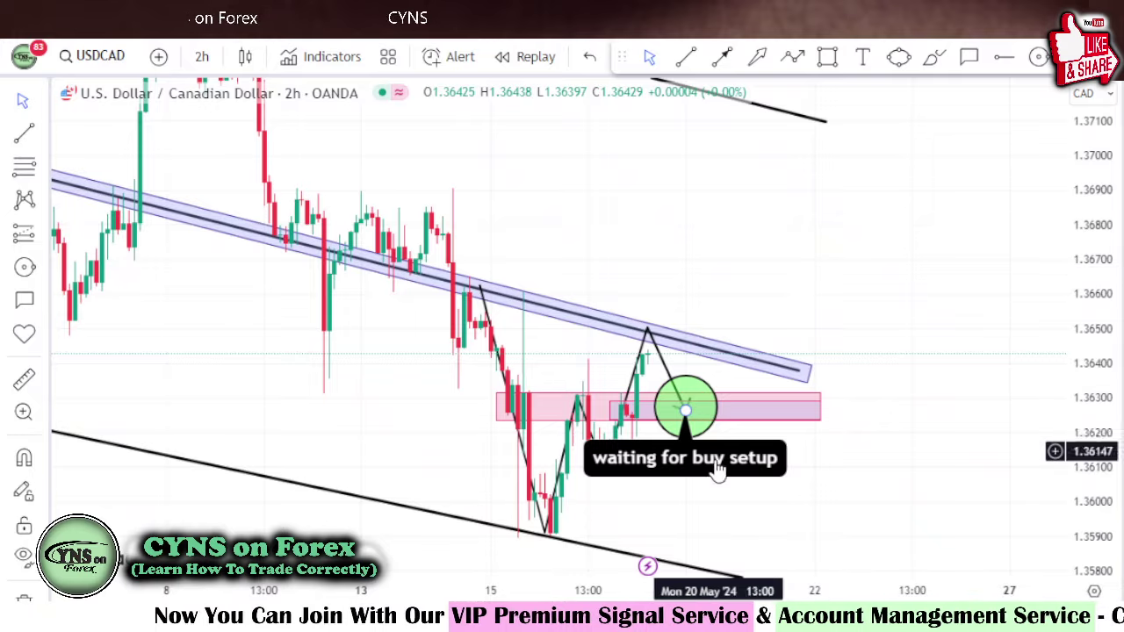
pyautogui.moveTo(713, 462); pyautogui.dragTo(751, 471)
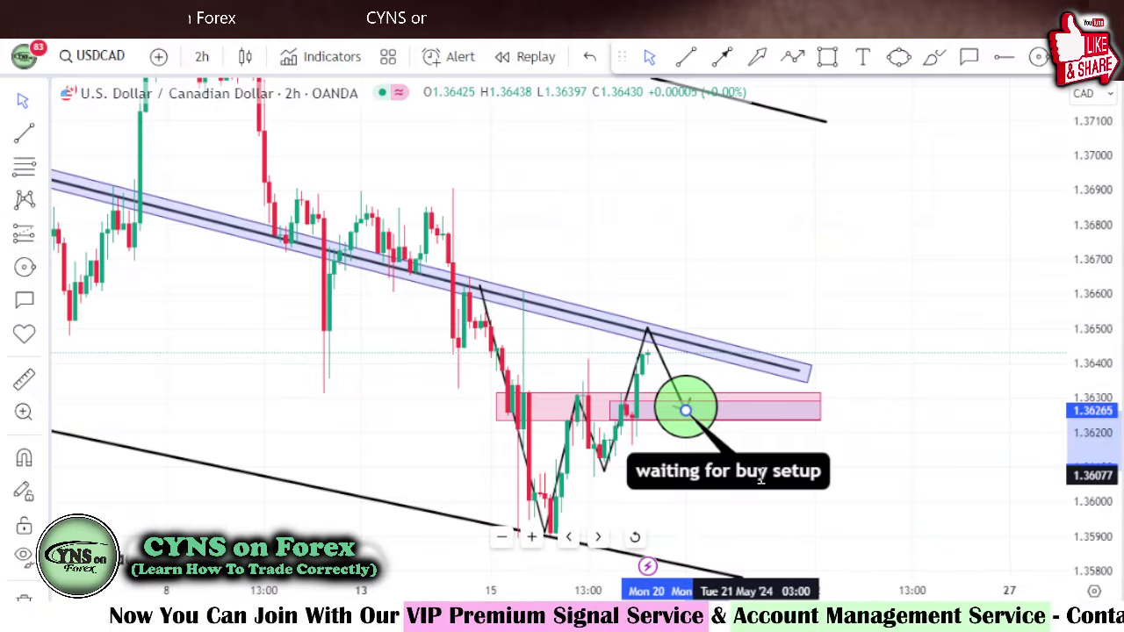
pyautogui.moveTo(824, 246); pyautogui.dragTo(815, 251)
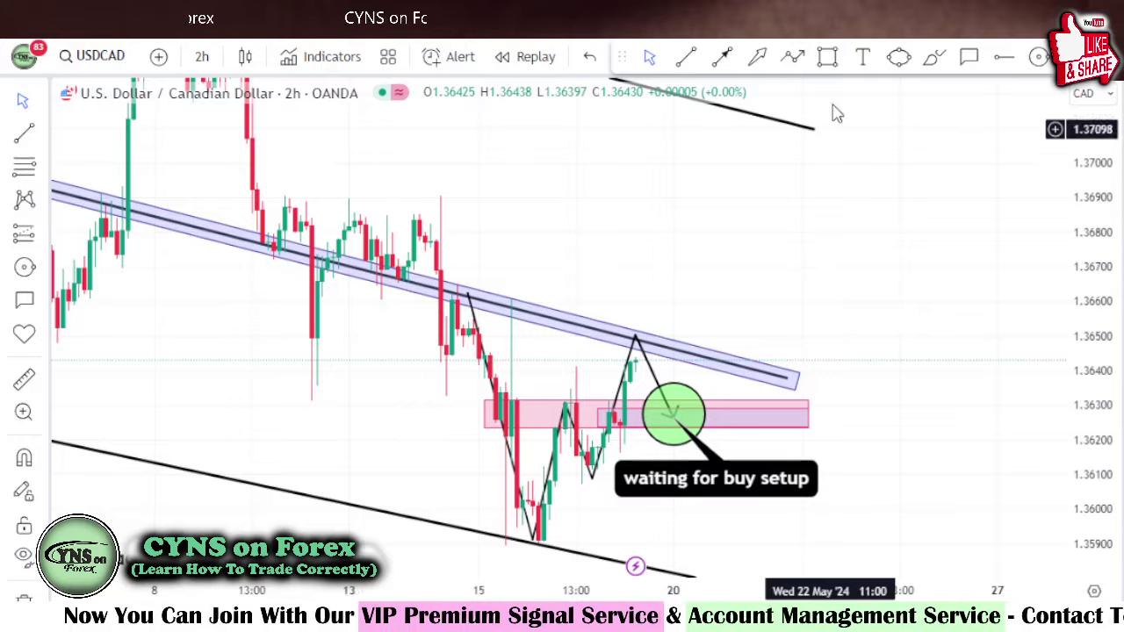
# Add a pink resistance zone near 1.3684–1.3689, extend the upper channel line right, and check the zone's colour
pyautogui.click(827, 56)
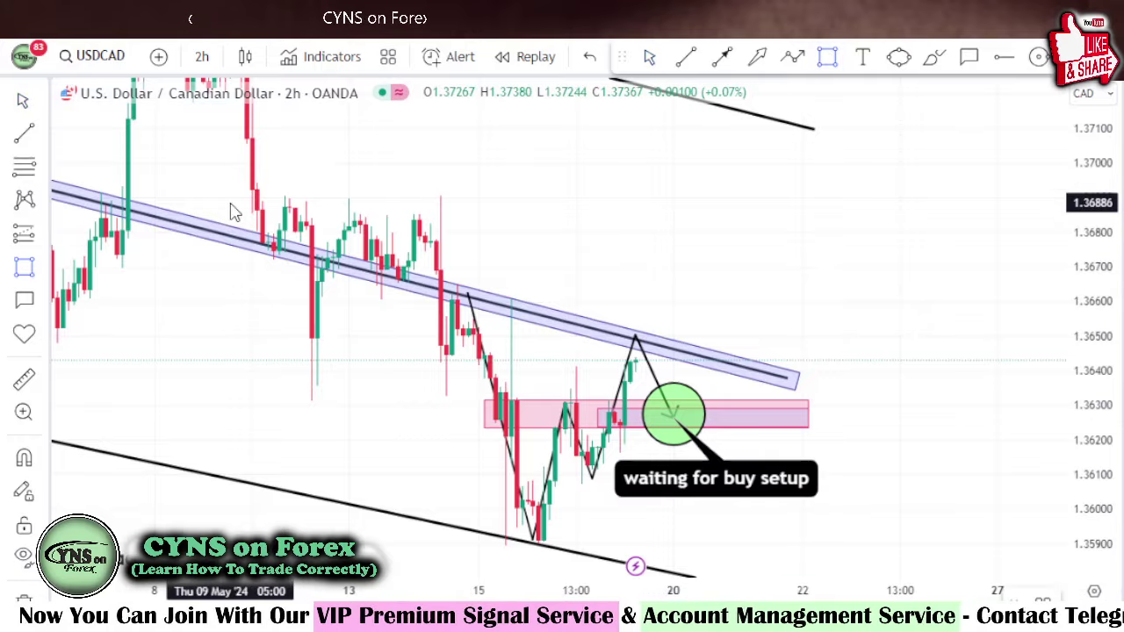
pyautogui.moveTo(231, 206); pyautogui.dragTo(944, 220)
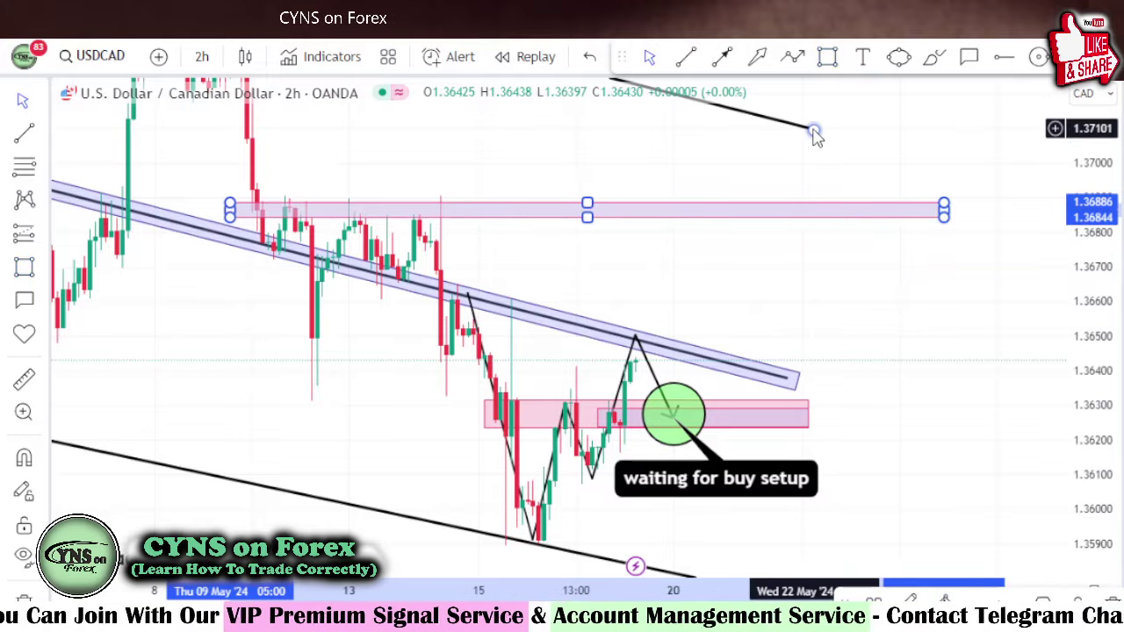
pyautogui.moveTo(814, 129); pyautogui.dragTo(955, 178)
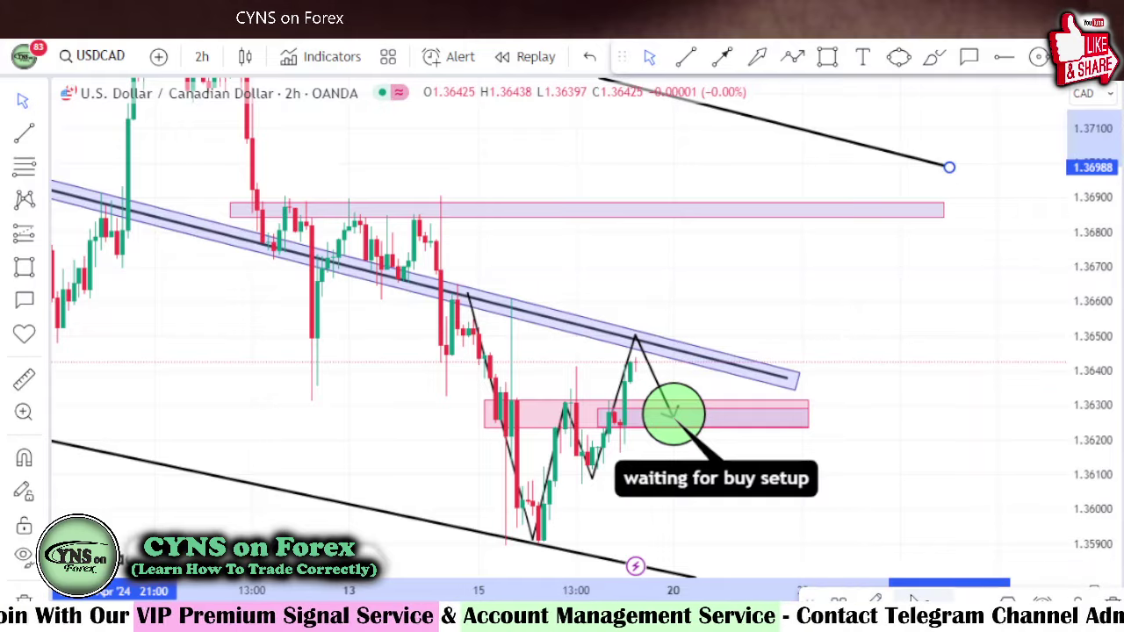
pyautogui.click(897, 211)
pyautogui.click(965, 601)
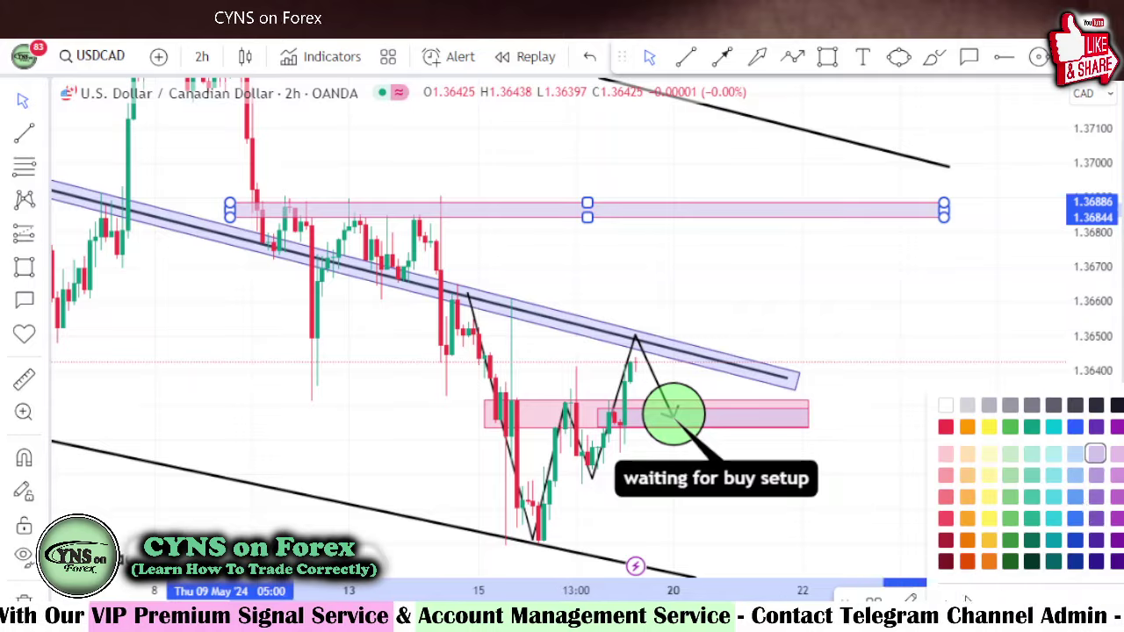
pyautogui.click(867, 322)
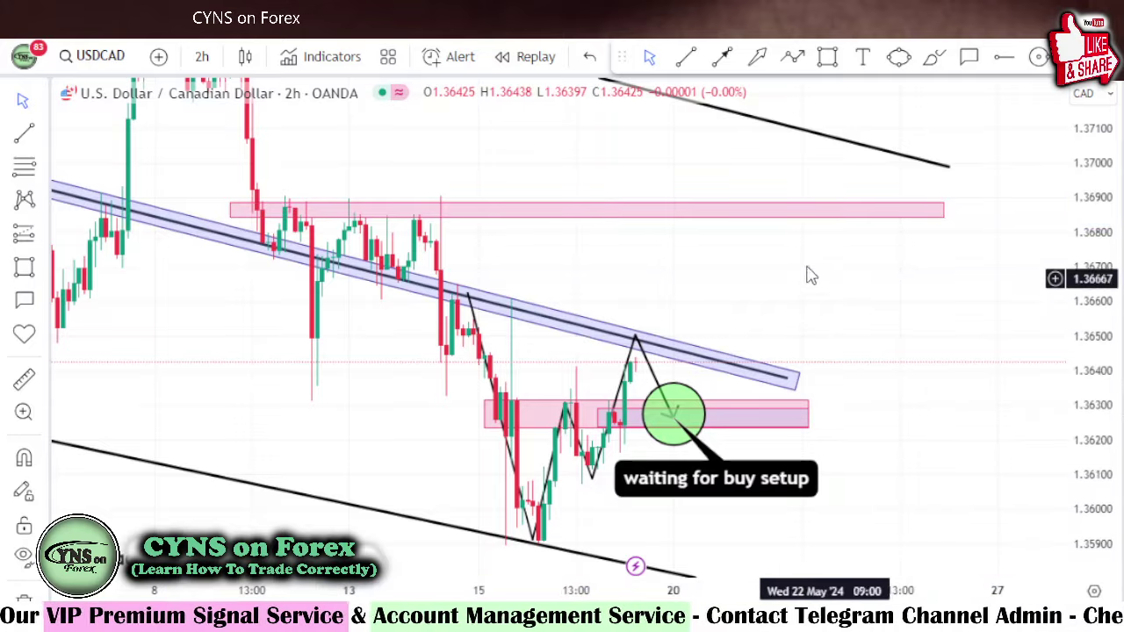
pyautogui.click(724, 55)
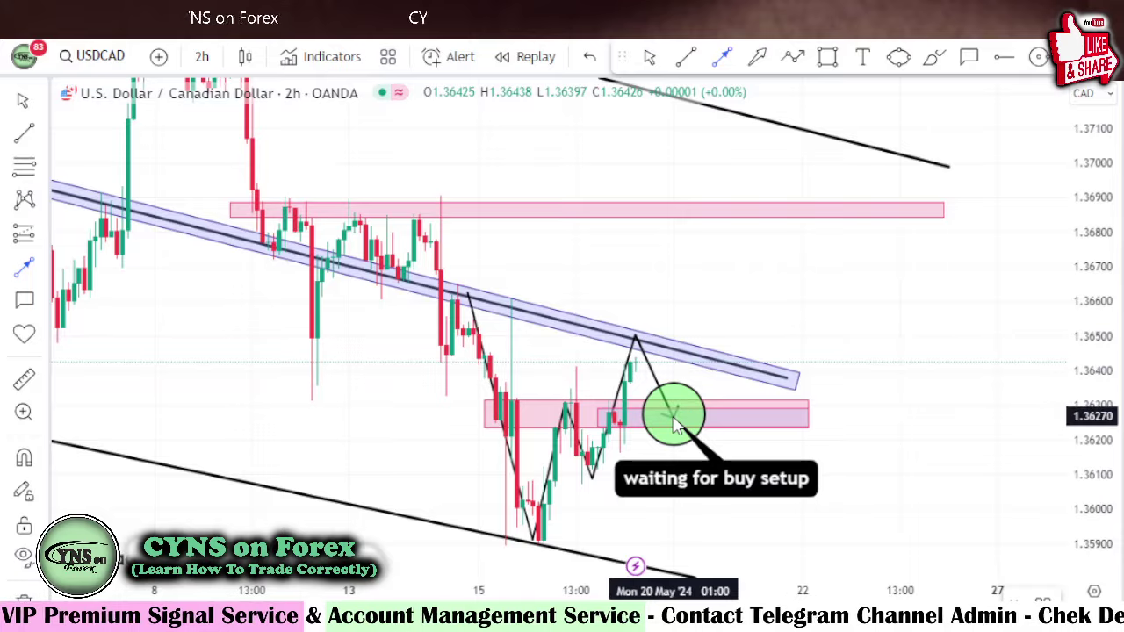
# Draw an arrow from the green circle up to the upper pink zone and begin a second arrow from the circle
pyautogui.click(673, 412)
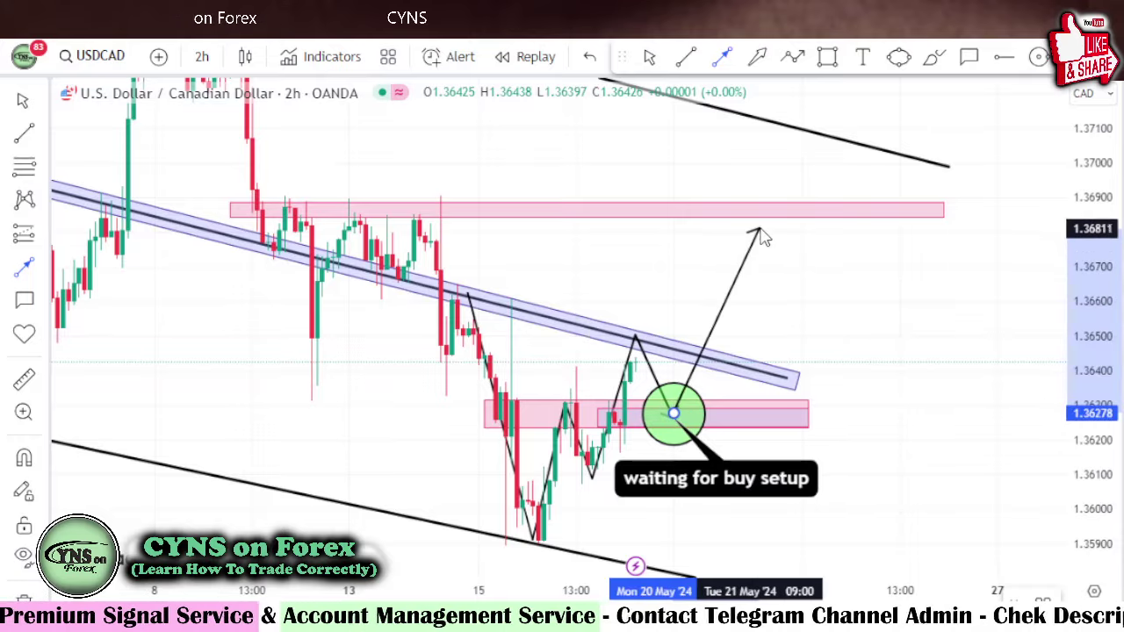
pyautogui.click(771, 230)
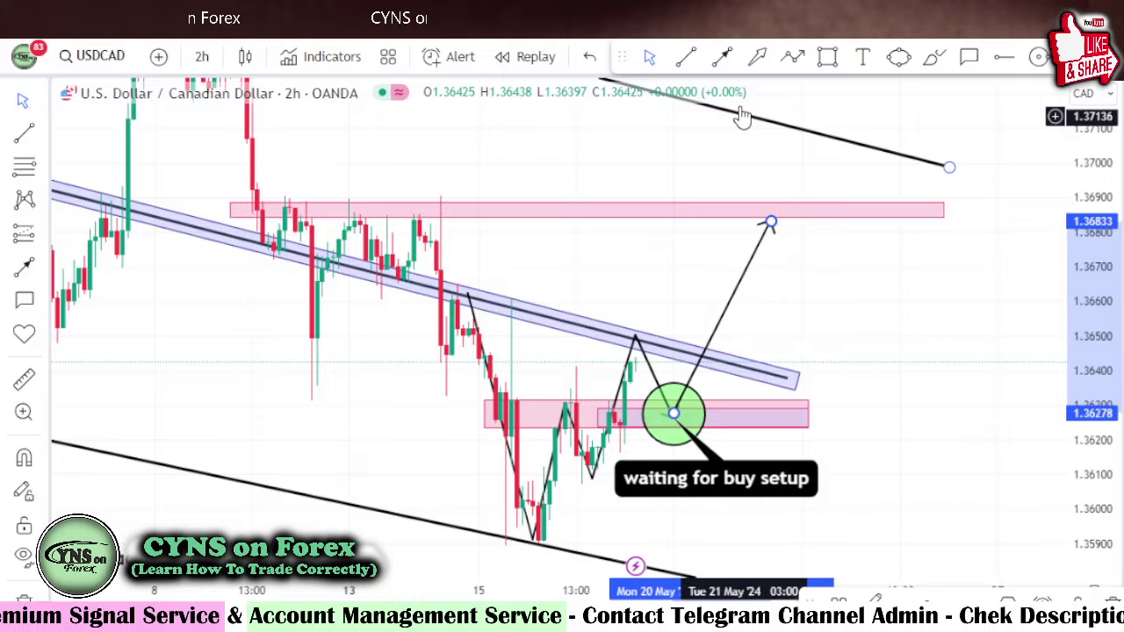
pyautogui.click(672, 414)
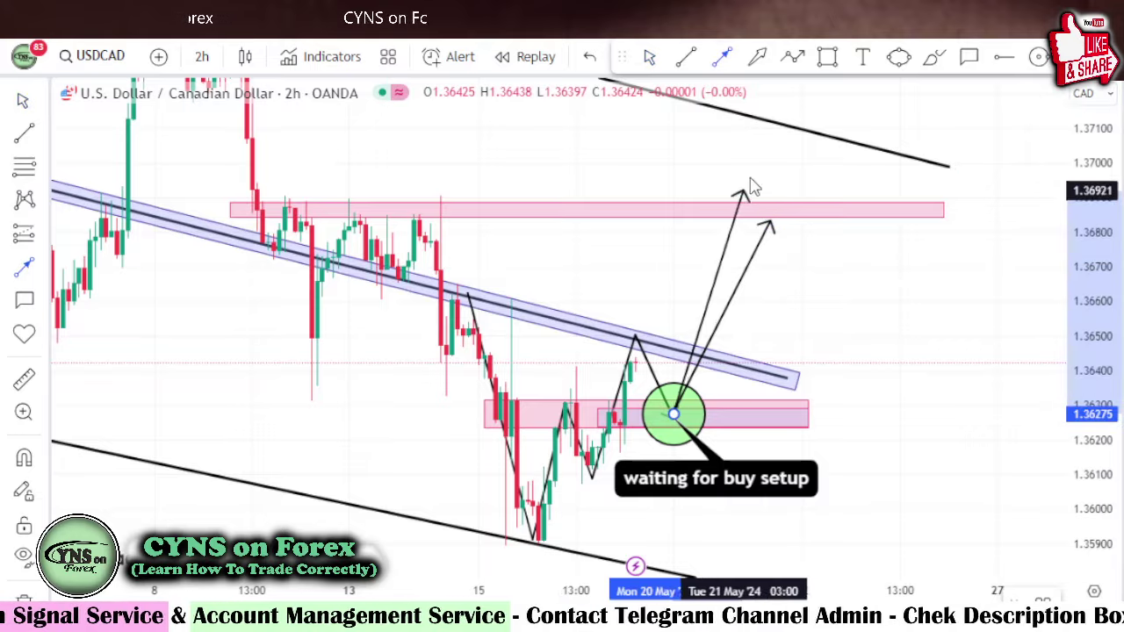
# Pan the chart and compress the price scale so the channel, zones, callout and target arrows all fit
pyautogui.moveTo(908, 118); pyautogui.dragTo(802, 108)
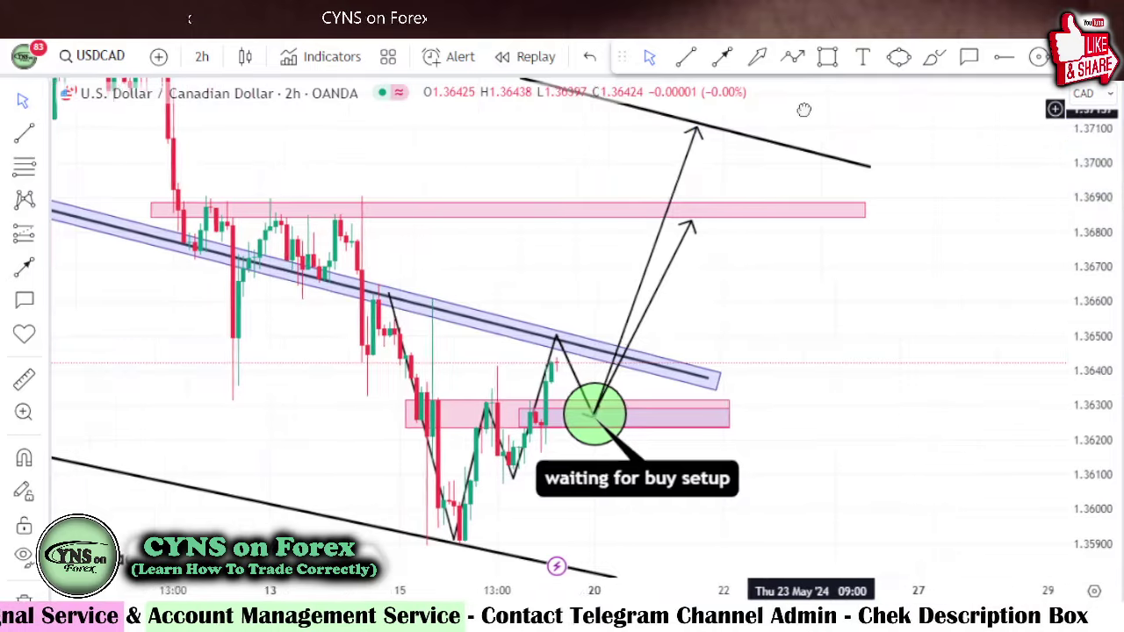
pyautogui.moveTo(1102, 188); pyautogui.dragTo(1109, 220)
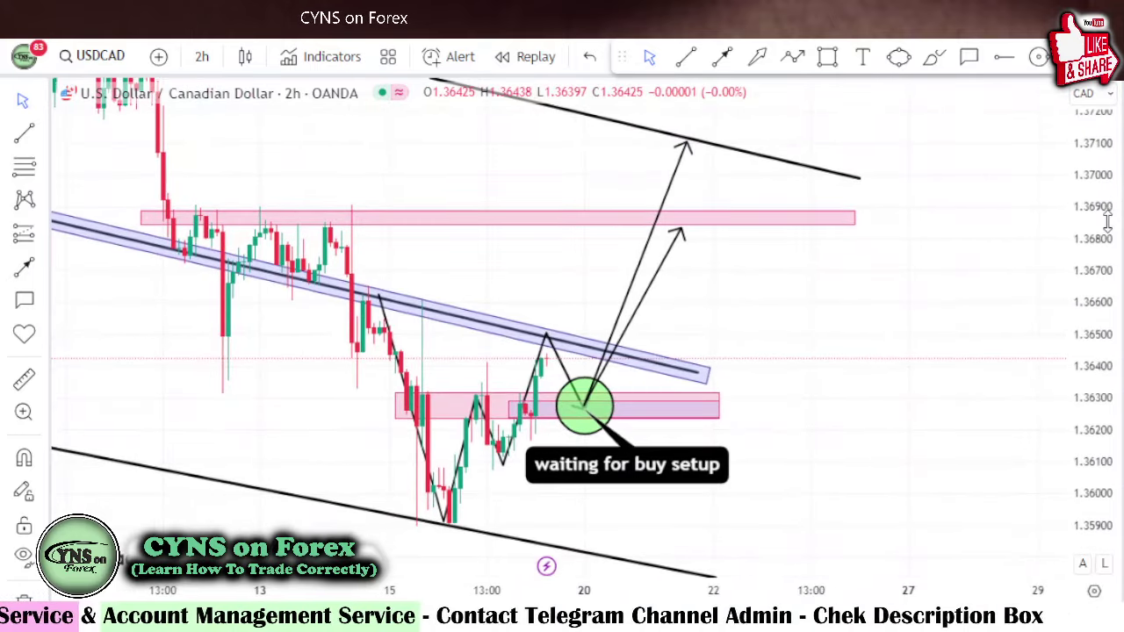
pyautogui.moveTo(852, 308); pyautogui.dragTo(840, 276)
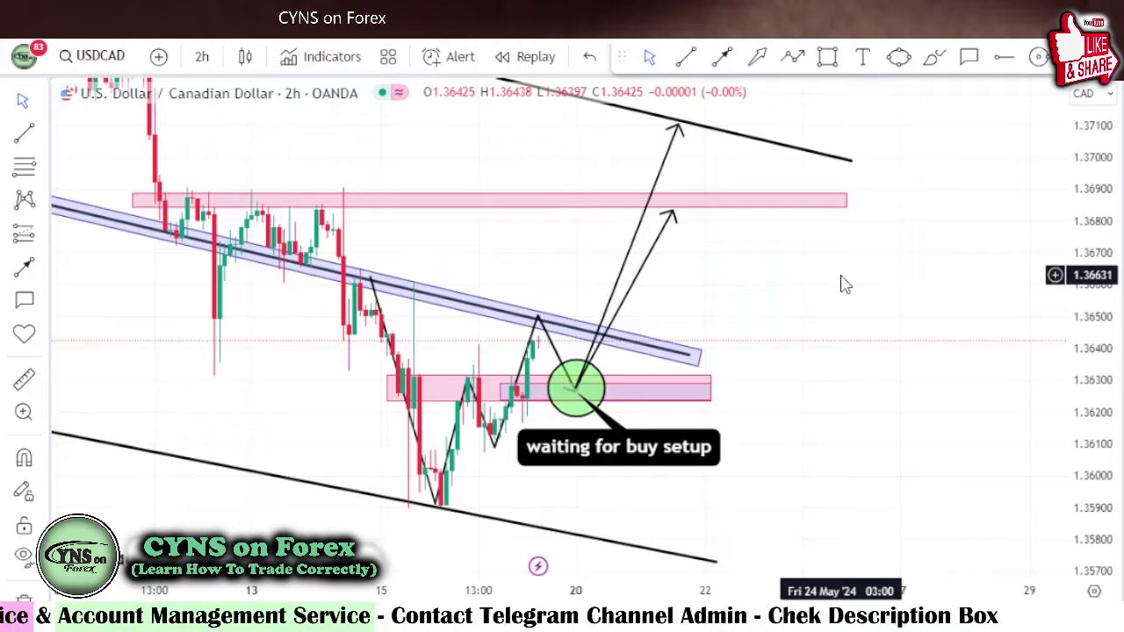